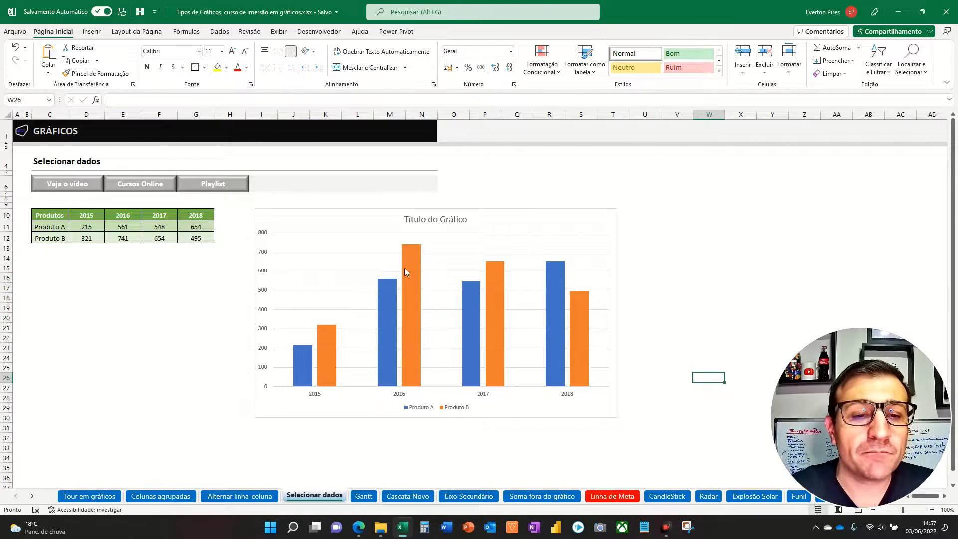
# - Review the column chart's data range in the Select Data Source dialog, and close the dialog without changes
pyautogui.click(392, 231)
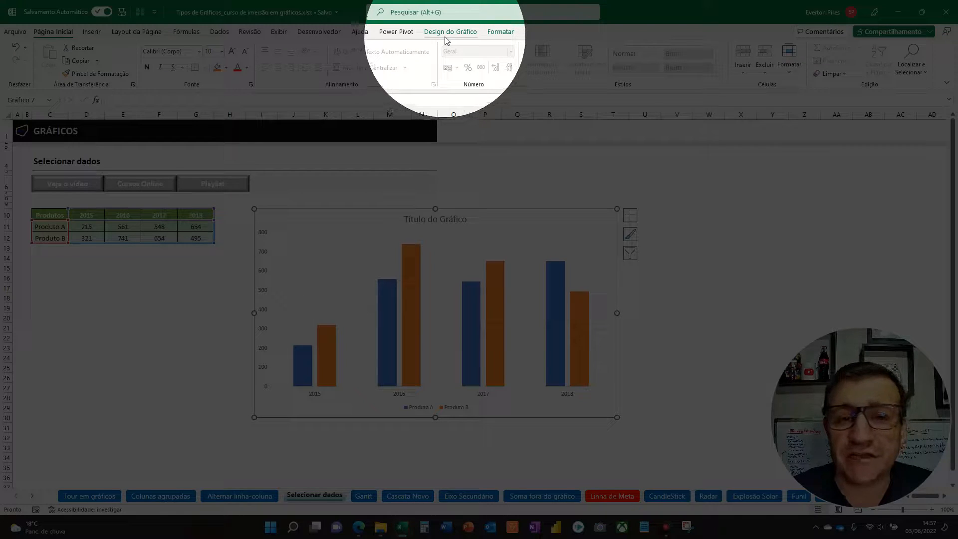
pyautogui.click(446, 33)
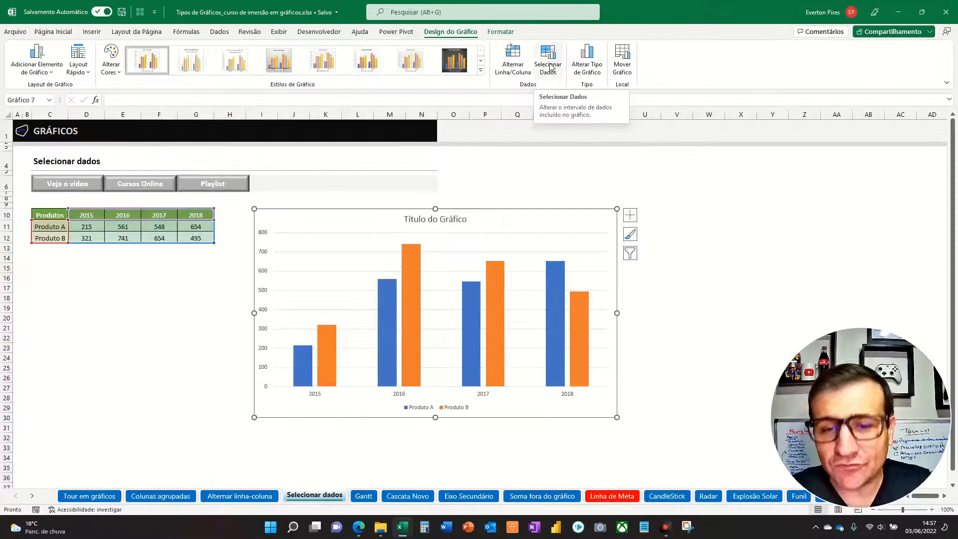
pyautogui.click(518, 127)
pyautogui.moveTo(492, 236); pyautogui.dragTo(528, 178)
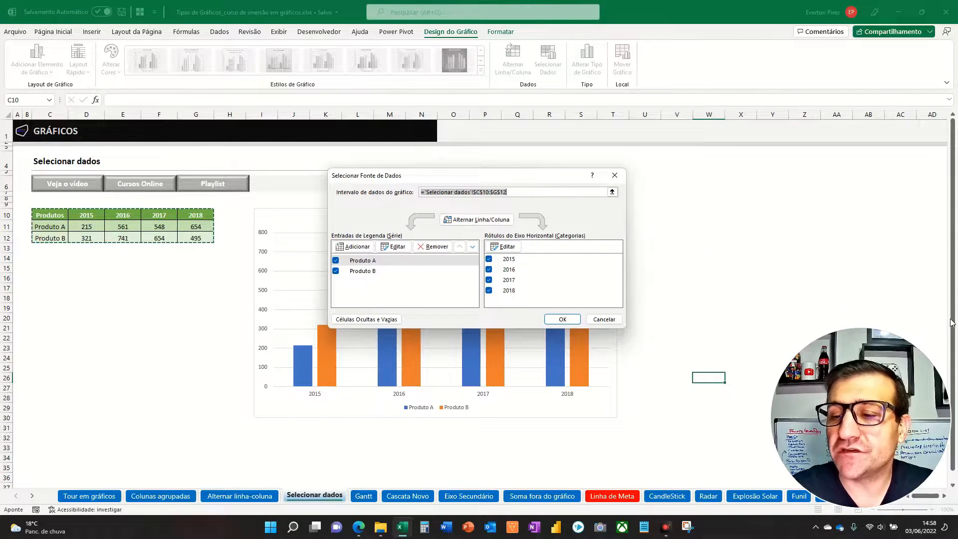
pyautogui.click(641, 235)
pyautogui.moveTo(423, 191); pyautogui.dragTo(144, 224)
pyautogui.press('Escape')
pyautogui.click(720, 242)
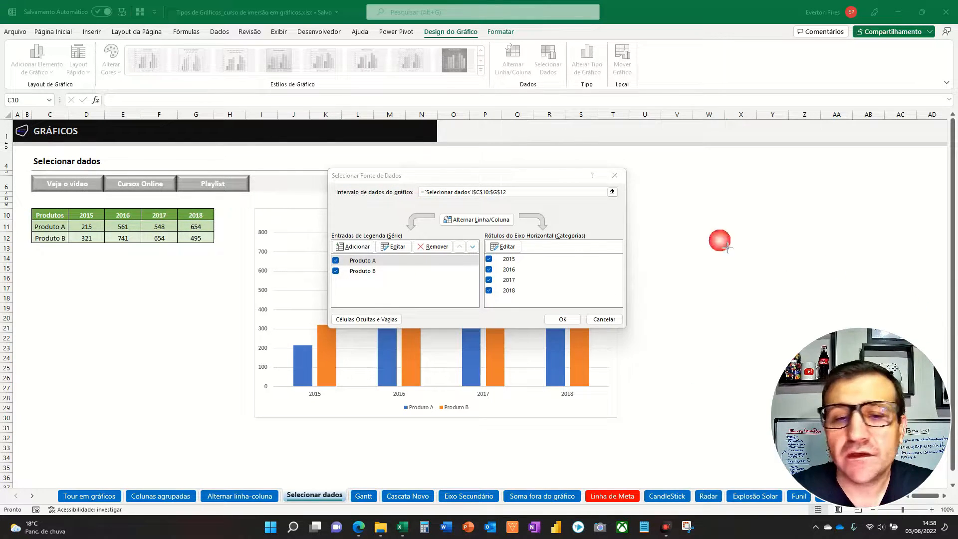
pyautogui.moveTo(426, 194); pyautogui.dragTo(127, 231)
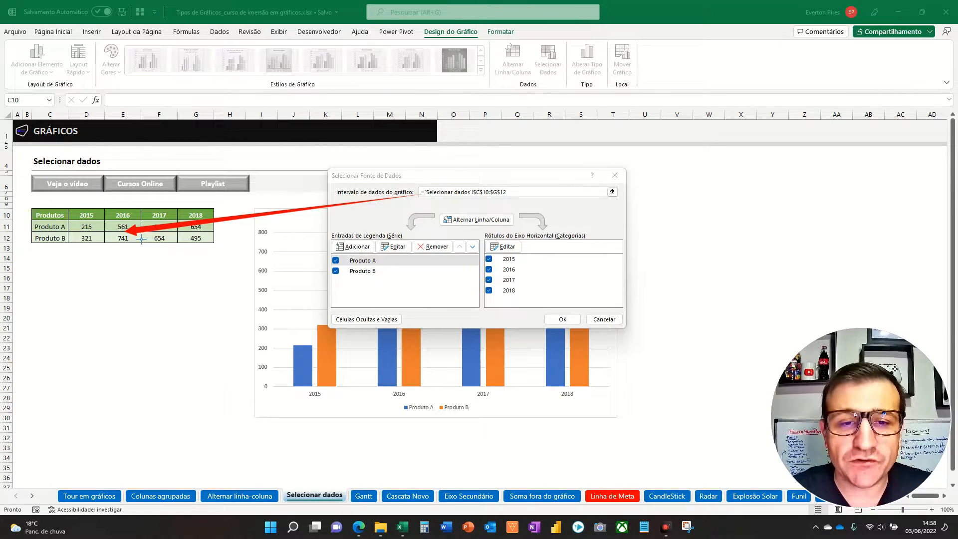
pyautogui.press('Return')
pyautogui.click(123, 289)
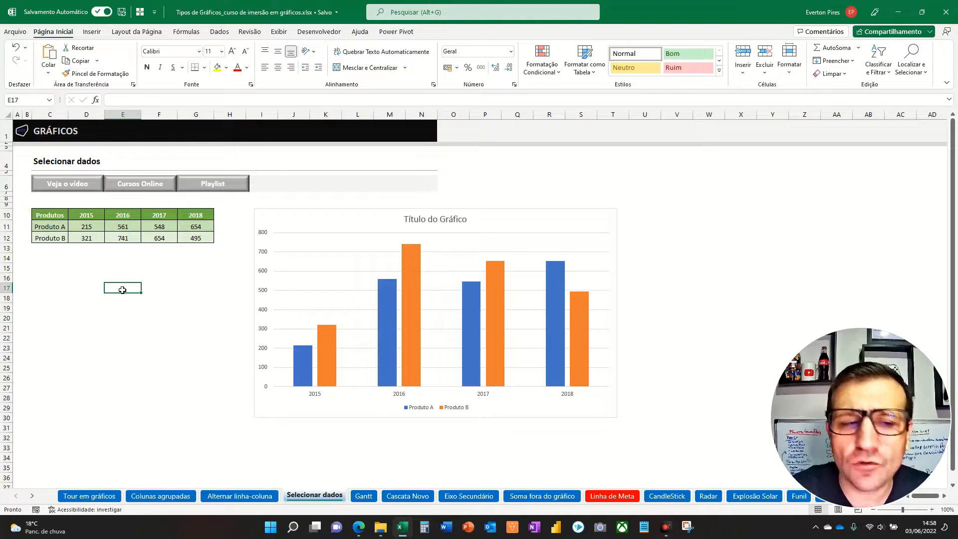
pyautogui.moveTo(49, 217); pyautogui.dragTo(195, 239)
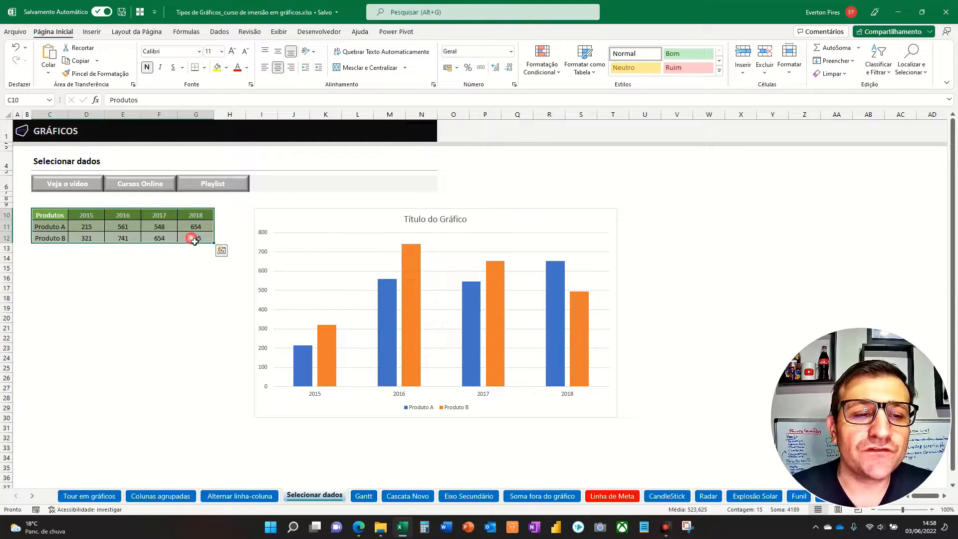
pyautogui.press('F5')
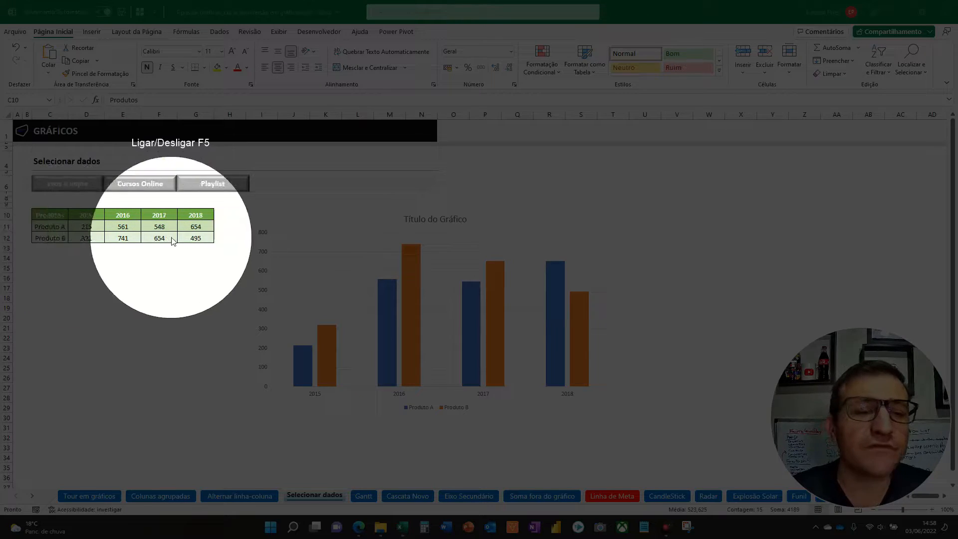
pyautogui.press('F5')
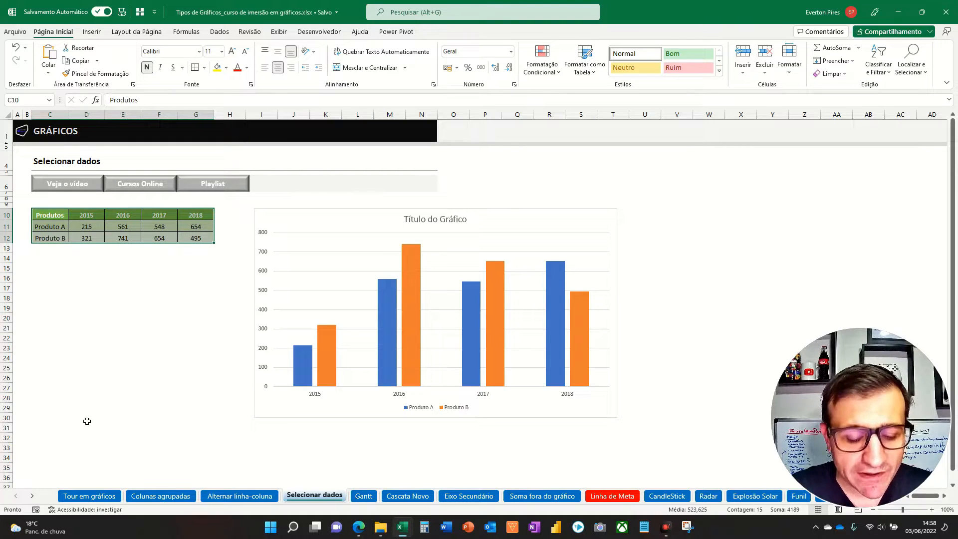
pyautogui.press('F5')
pyautogui.press('F5')
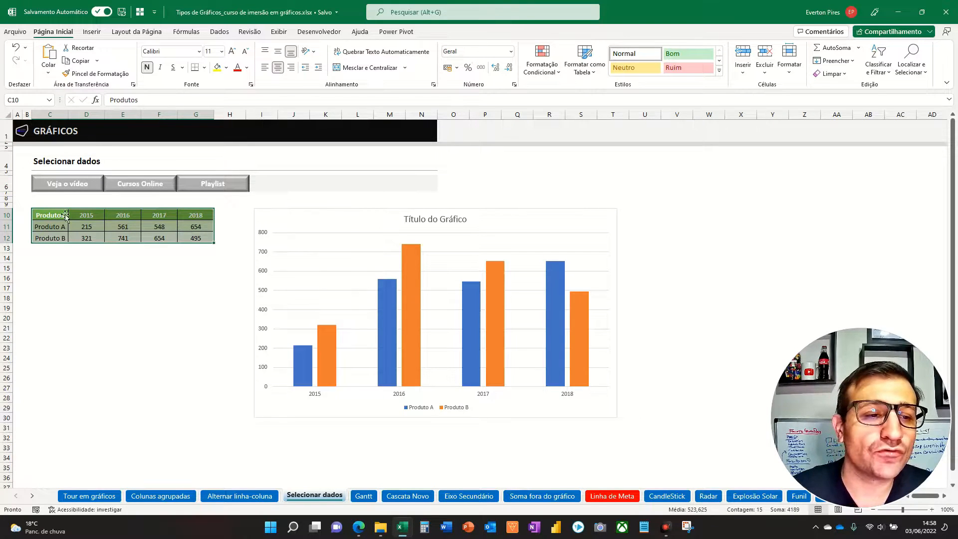
# - Copy the product table C10:G12 to C27, check which range the chart uses, and undo the paste
pyautogui.moveTo(62, 219); pyautogui.dragTo(195, 238)
pyautogui.hotkey('ctrl', 'c')
pyautogui.click(59, 387)
pyautogui.hotkey('ctrl', 'v')
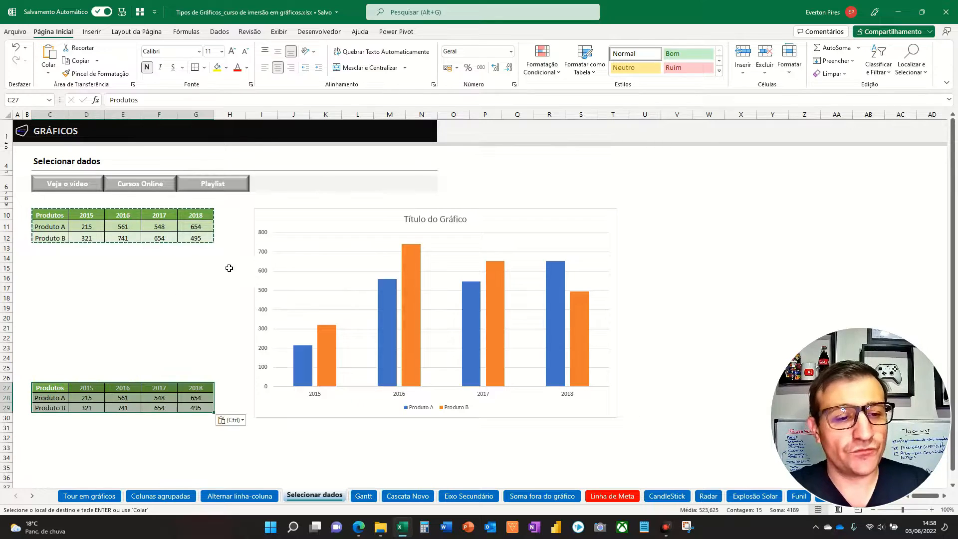
pyautogui.click(330, 223)
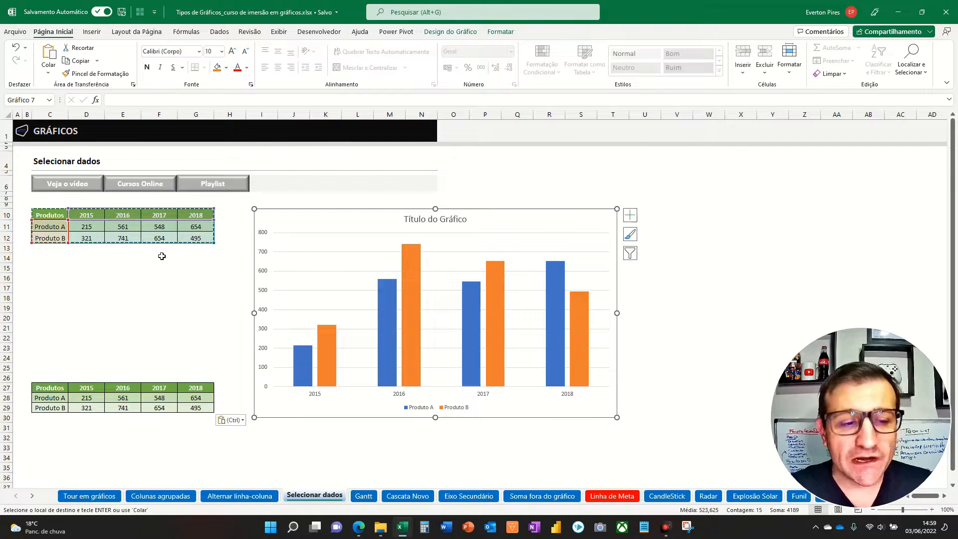
pyautogui.press('F5')
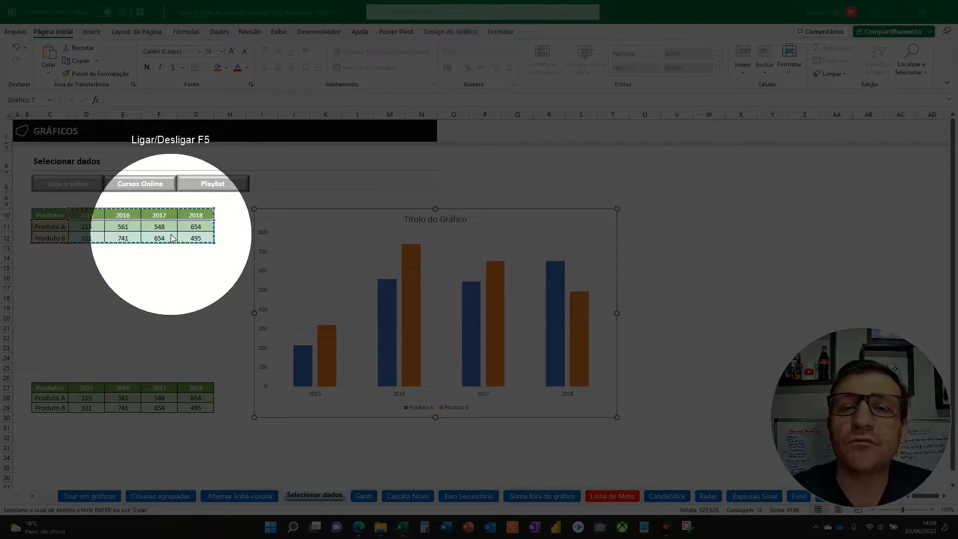
pyautogui.press('F5')
pyautogui.press('Escape')
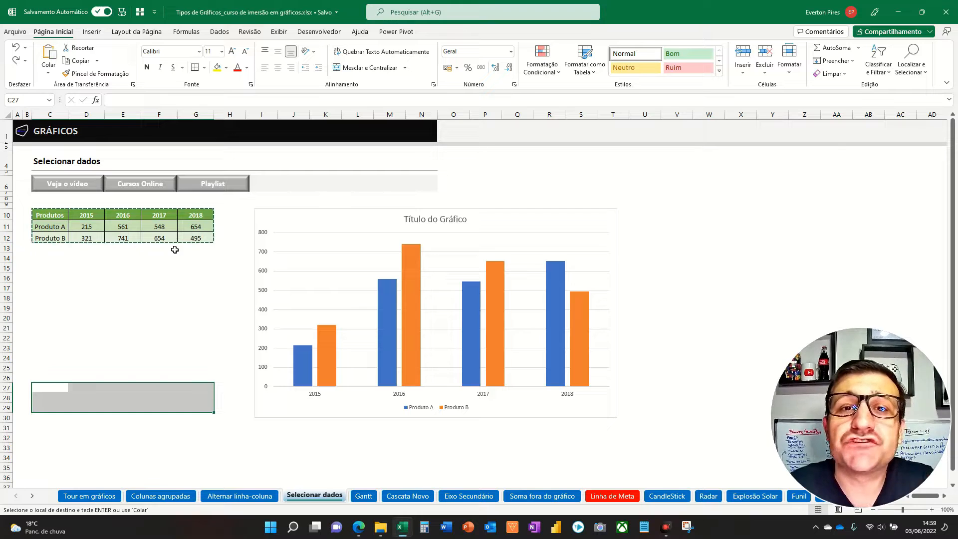
pyautogui.click(52, 258)
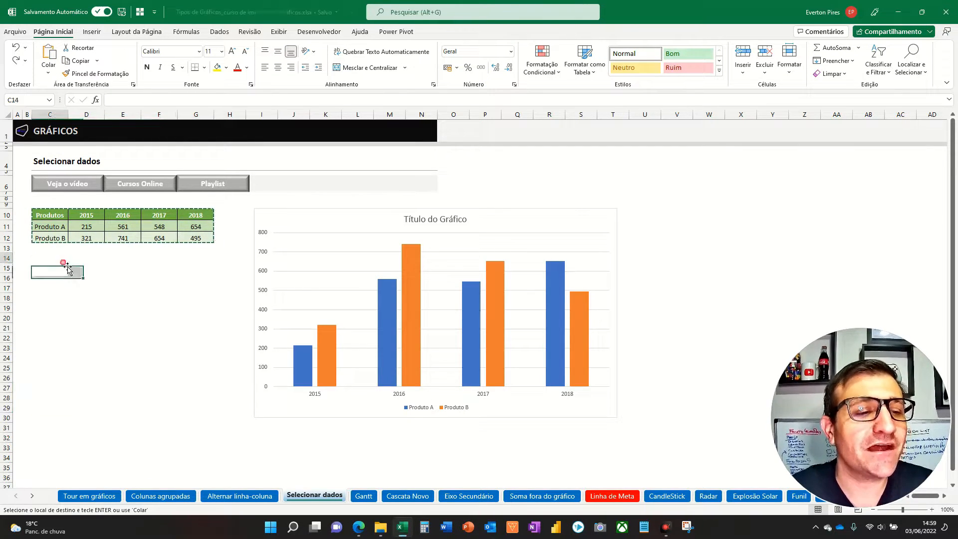
# - Move the product table C10:G12 to C26 by cut and paste, check the chart's source range, and undo the move
pyautogui.moveTo(53, 220); pyautogui.dragTo(200, 238)
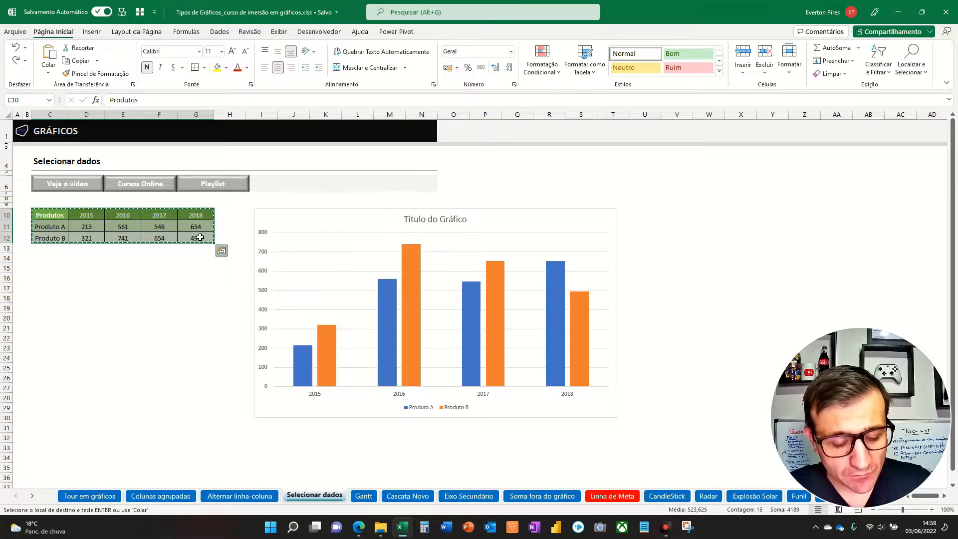
pyautogui.click(51, 378)
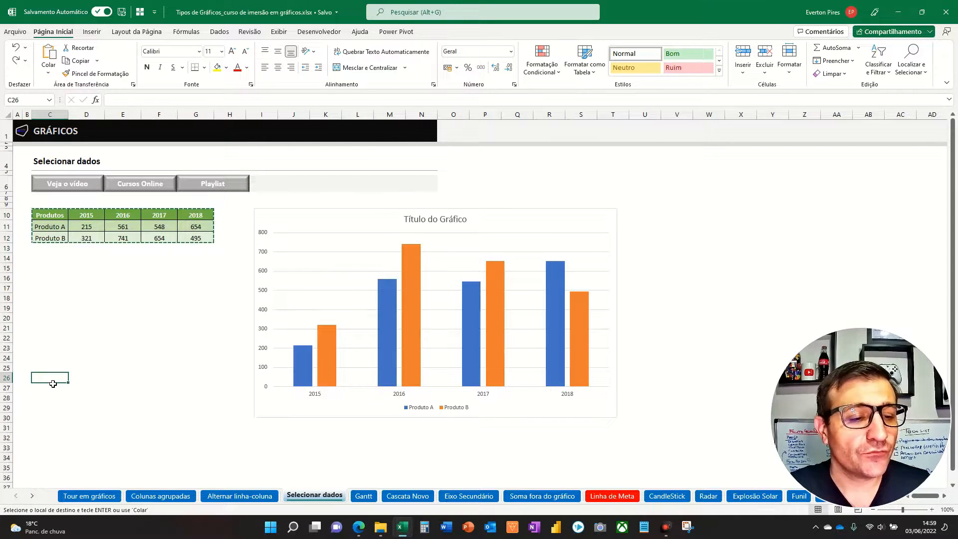
pyautogui.hotkey('ctrl', 'v')
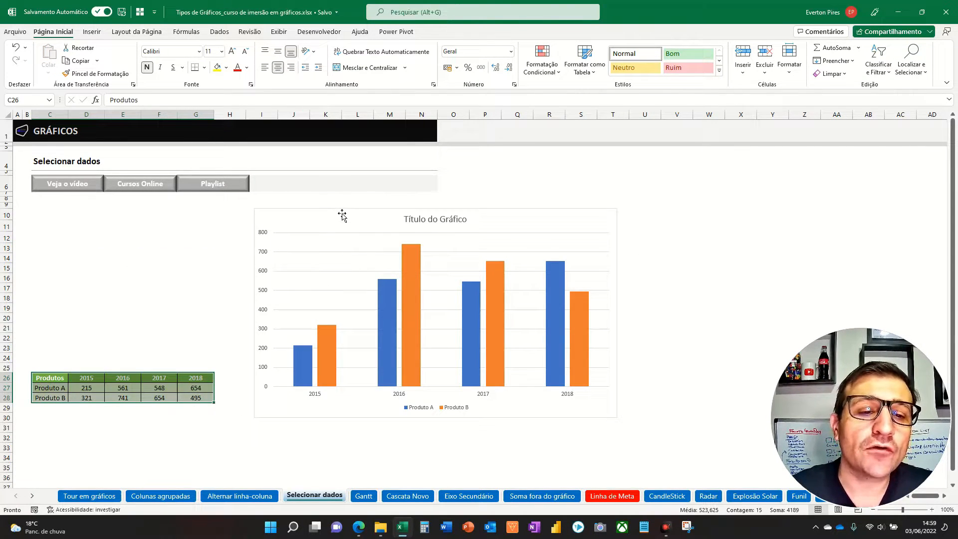
pyautogui.click(342, 215)
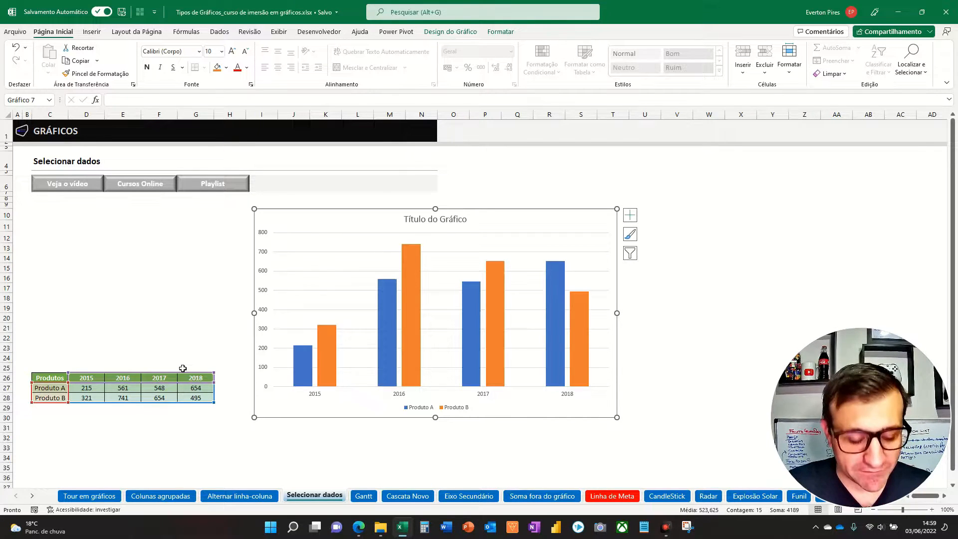
pyautogui.hotkey('ctrl', 'z')
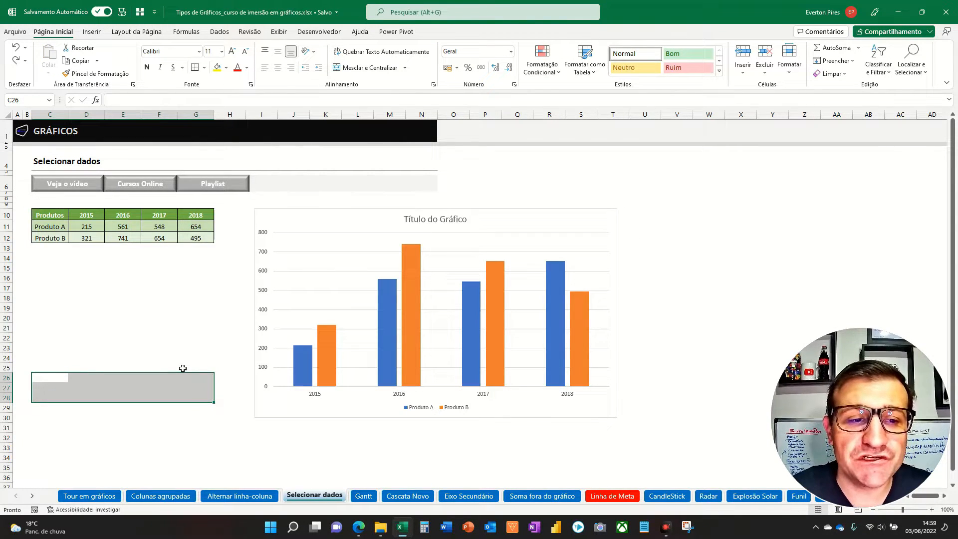
# - Extend the chart's highlighted source range down to row 22, and undo the extension
pyautogui.click(192, 298)
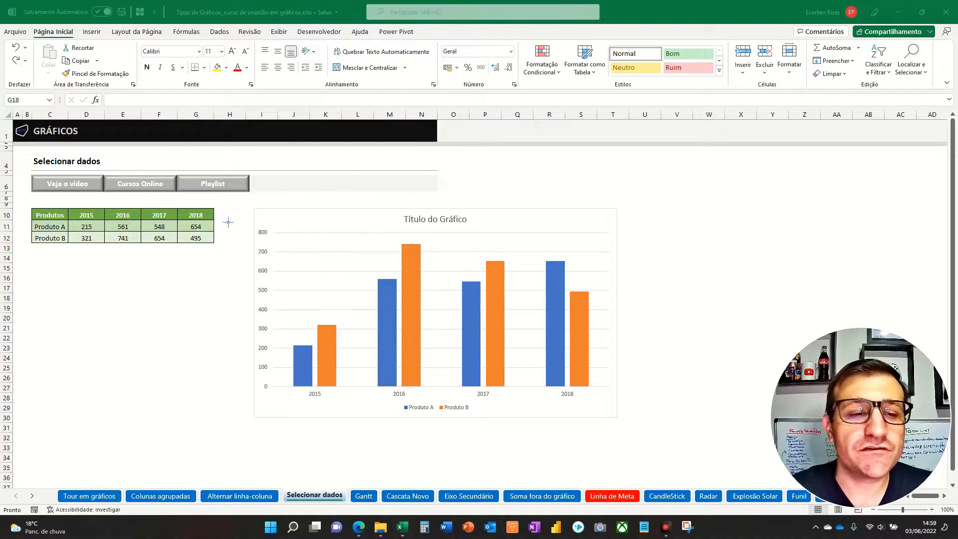
pyautogui.moveTo(228, 222); pyautogui.dragTo(226, 359)
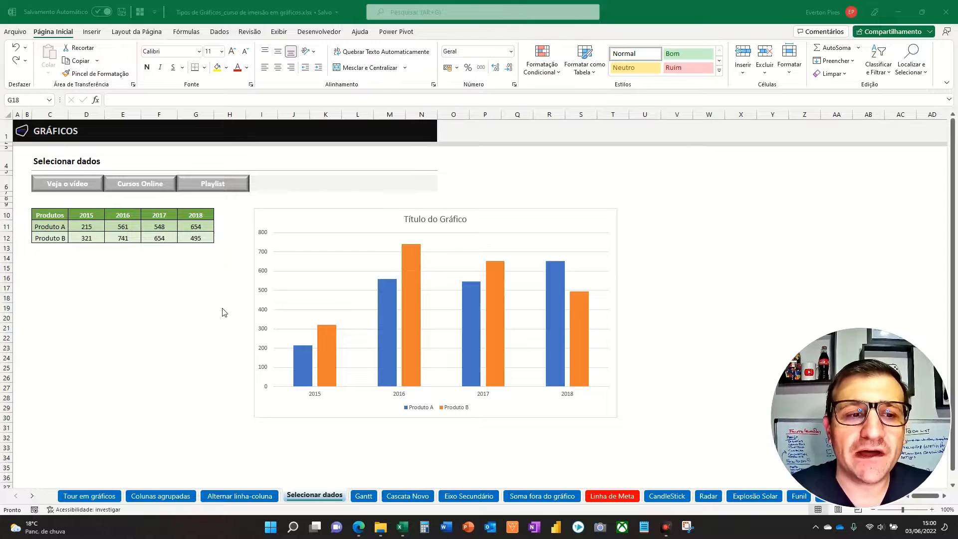
pyautogui.click(288, 209)
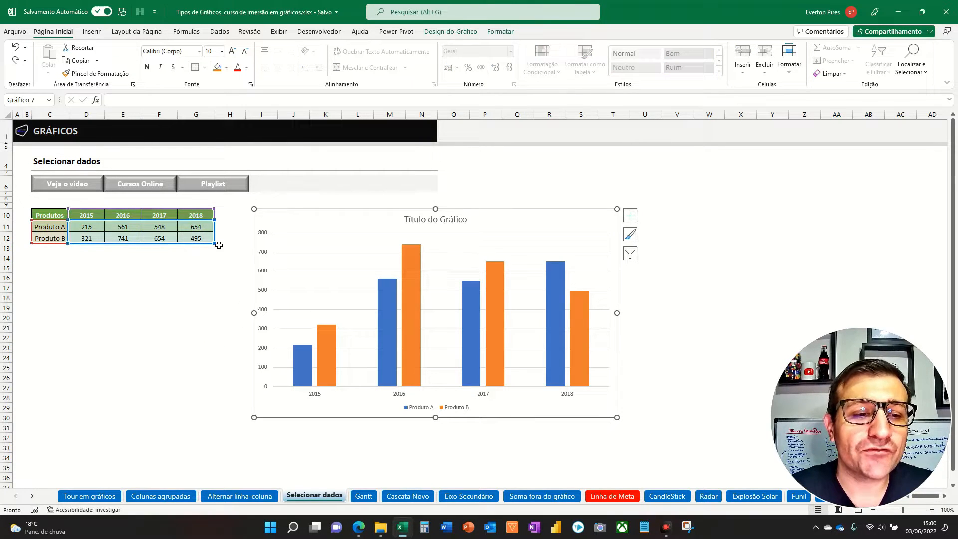
pyautogui.moveTo(221, 251); pyautogui.dragTo(223, 345)
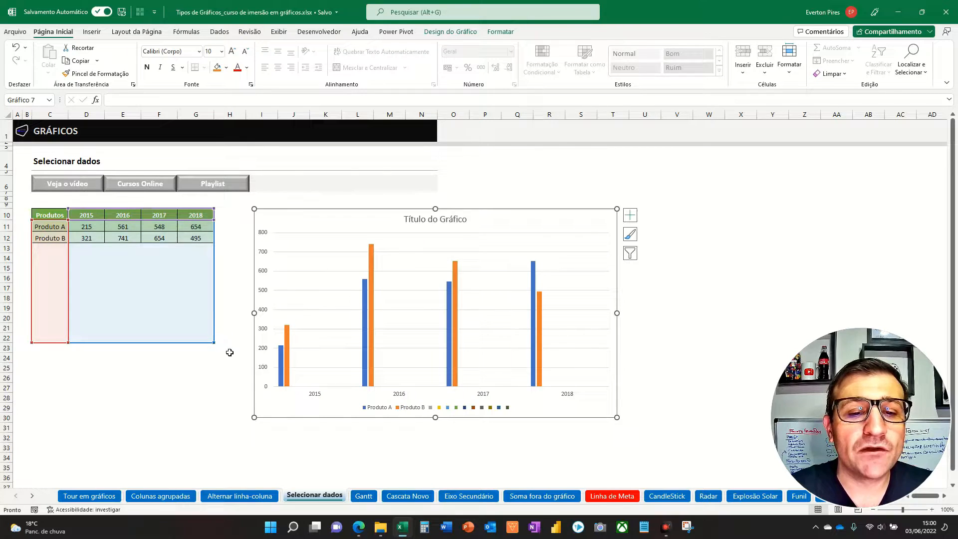
pyautogui.press('F5')
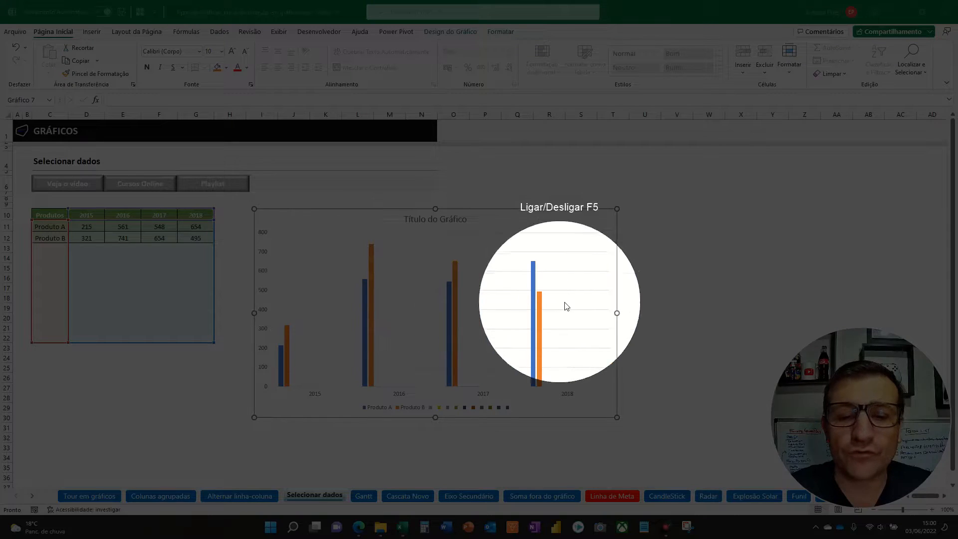
pyautogui.press('F5')
pyautogui.press('F5')
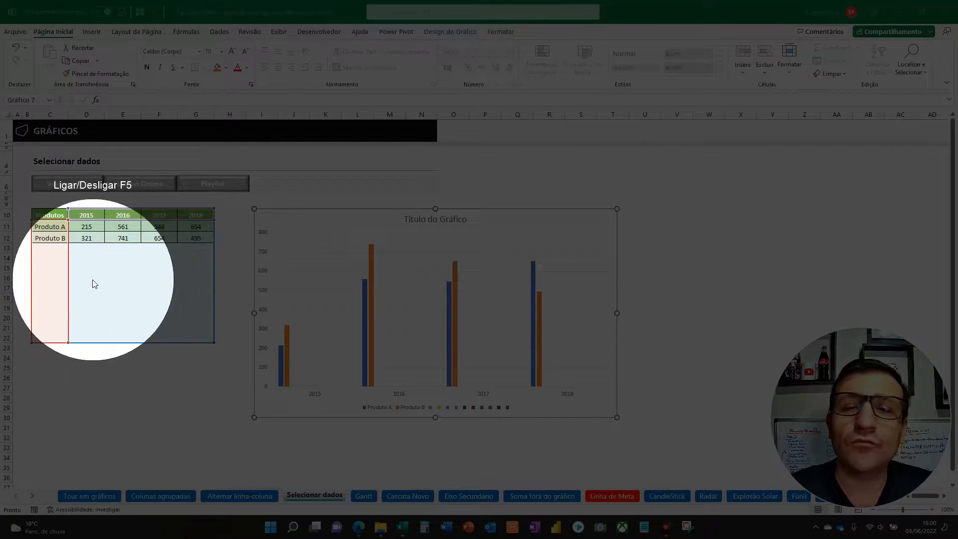
pyautogui.press('F5')
pyautogui.hotkey('ctrl', 'z')
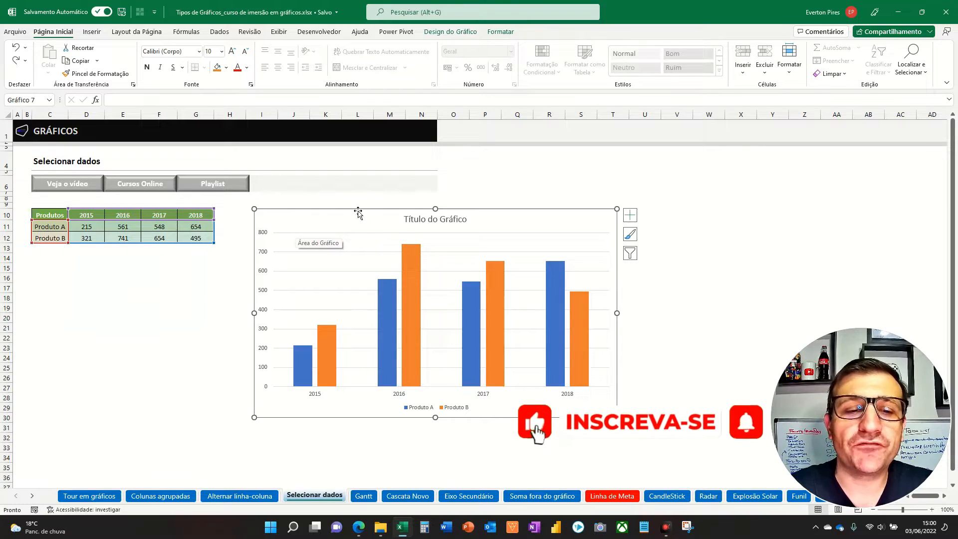
# - Set the chart's data range to ='Selecionar dados'!$C$10:$G$25 in the Select Data Source dialog and deselect the chart
pyautogui.click(450, 31)
pyautogui.click(549, 63)
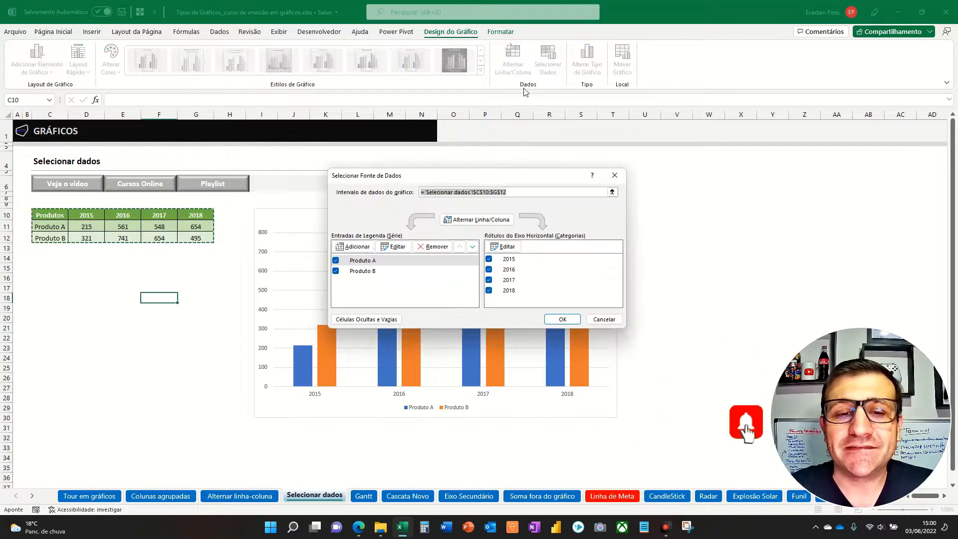
pyautogui.click(503, 198)
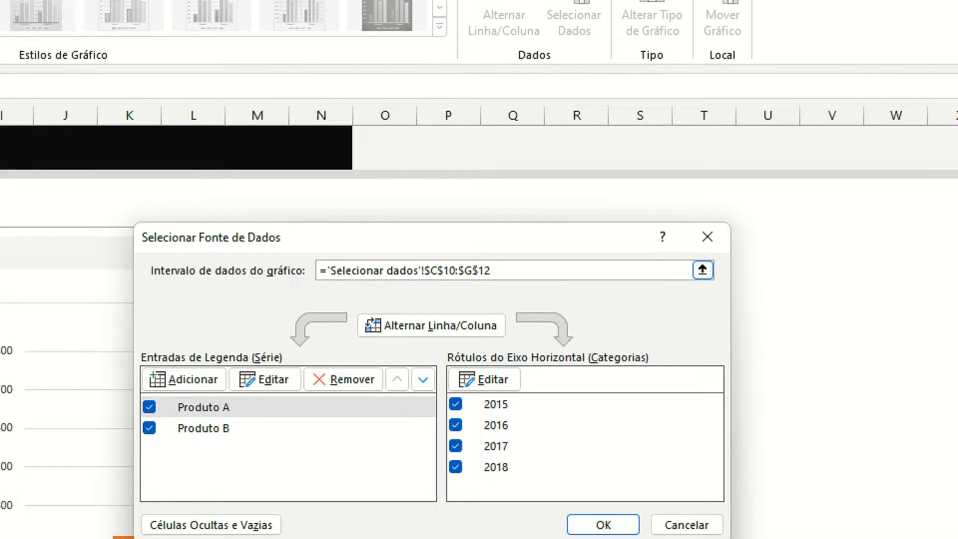
pyautogui.moveTo(478, 269); pyautogui.dragTo(490, 261)
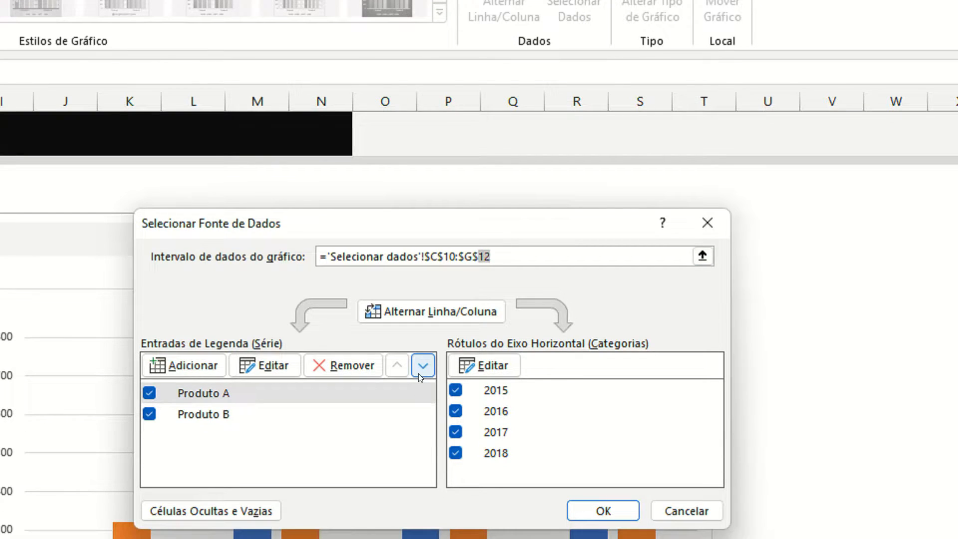
pyautogui.write('25')
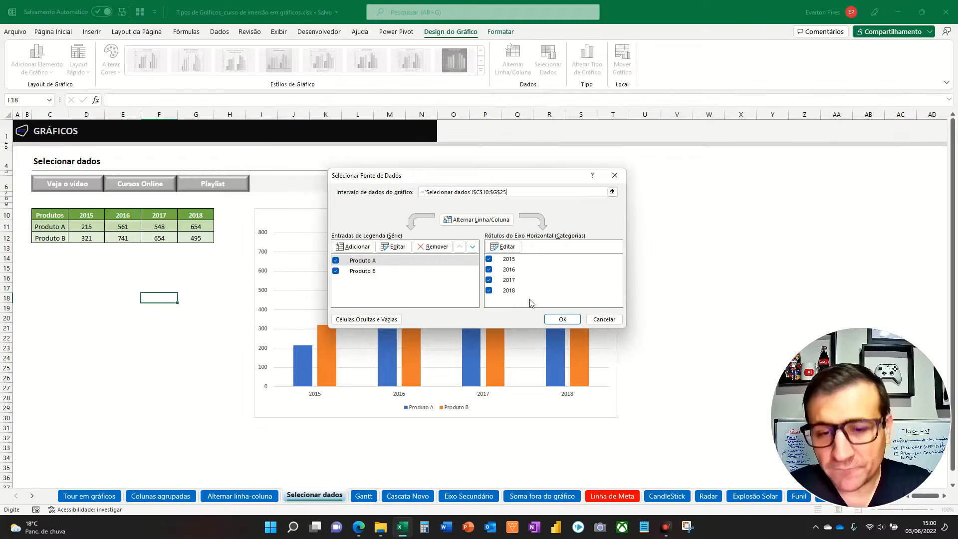
pyautogui.click(603, 468)
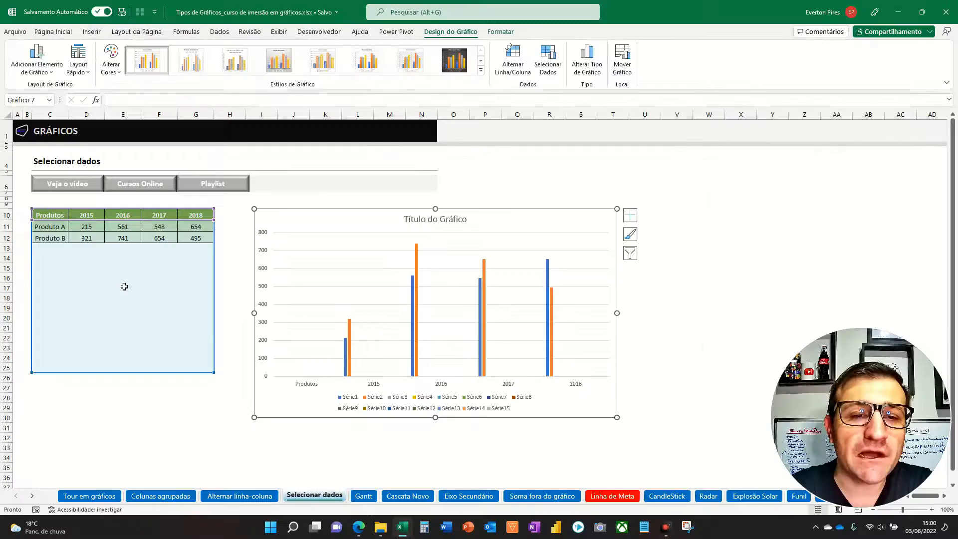
pyautogui.click(468, 288)
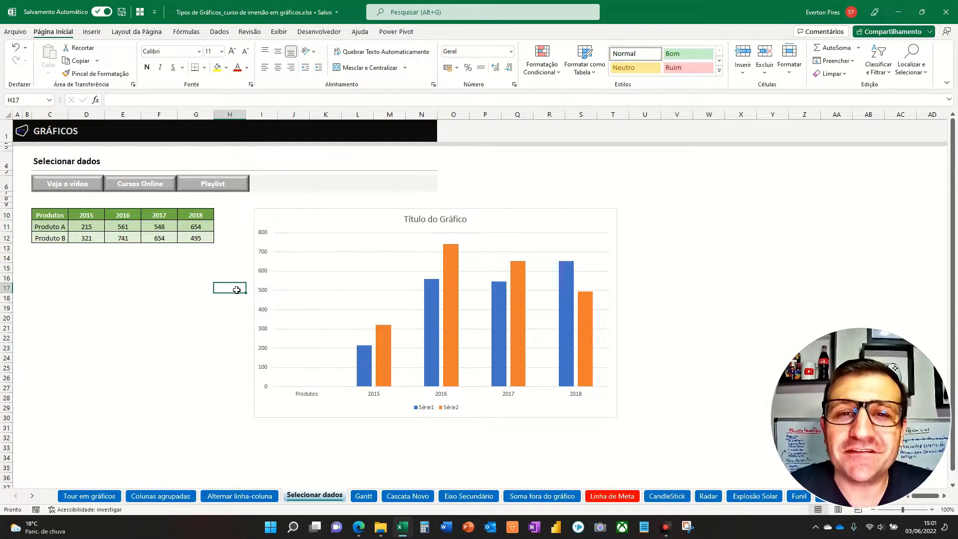
# - Enter Produto C in cell C13, directly below Produto B
pyautogui.click(66, 251)
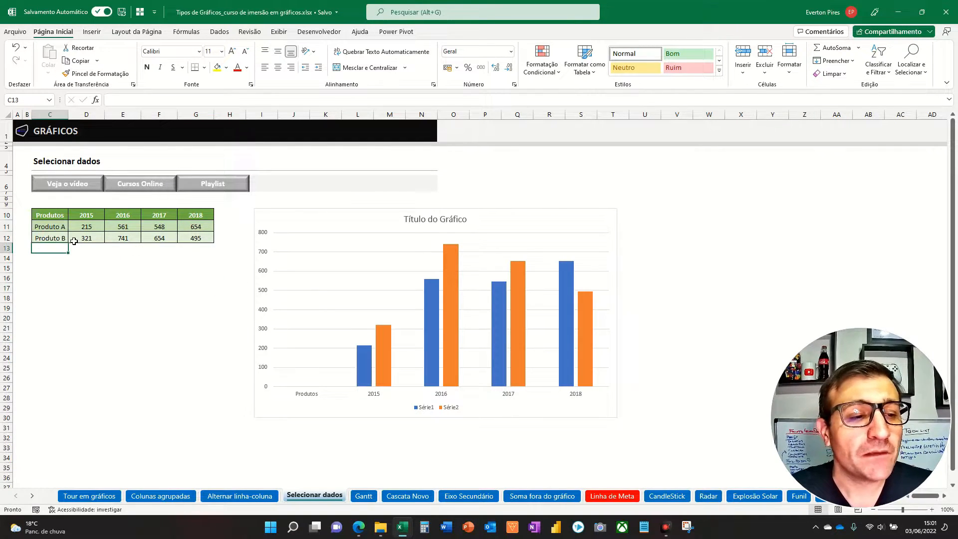
pyautogui.write('Produto C')
# - Copy Produto B's values D12:G12 and paste them as values into the Produto C row, starting at D13
pyautogui.click(74, 242)
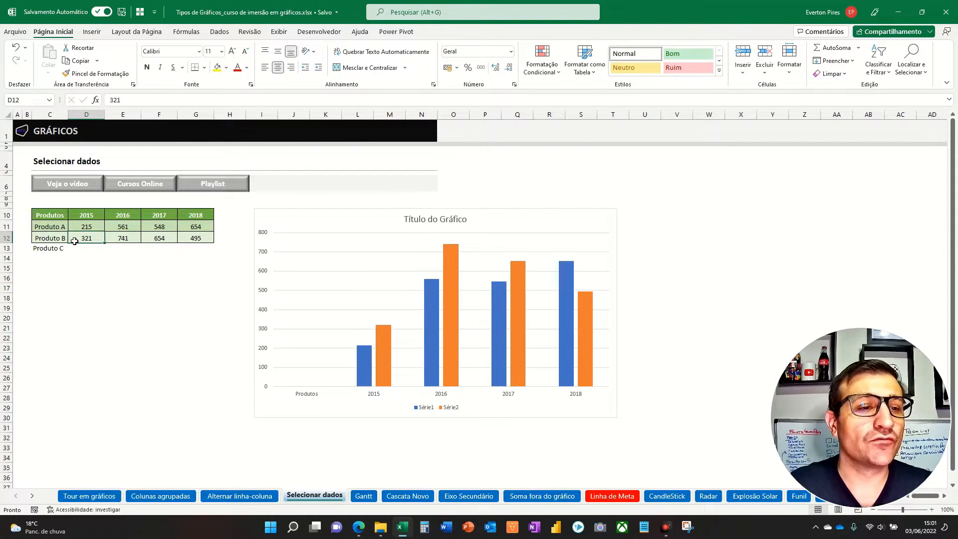
pyautogui.hotkey('shift', 'Right')
pyautogui.hotkey('shift', 'Right')
pyautogui.hotkey('shift', 'Right')
pyautogui.hotkey('ctrl', 'c')
pyautogui.press('Down')
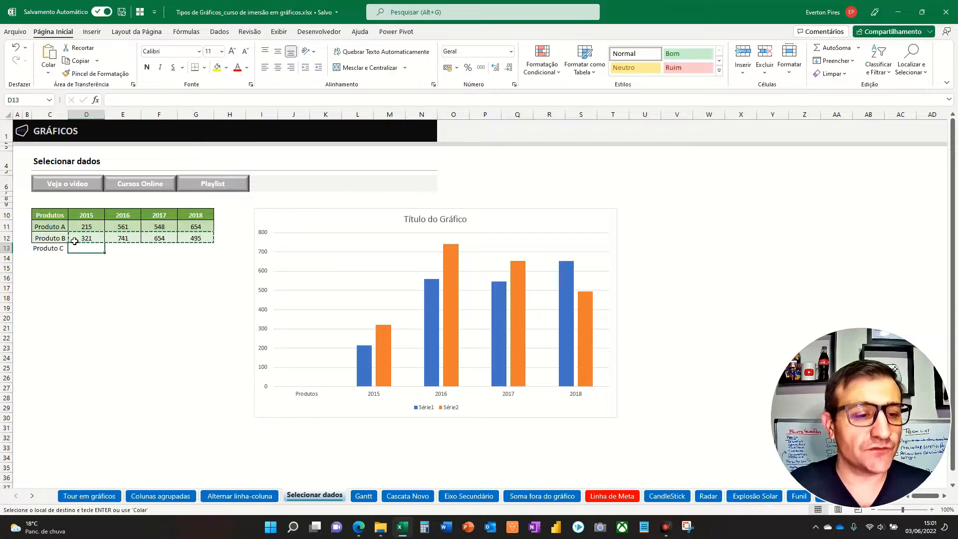
pyautogui.hotkey('ctrl', 'alt', 'v')
pyautogui.press('v')
pyautogui.press('Return')
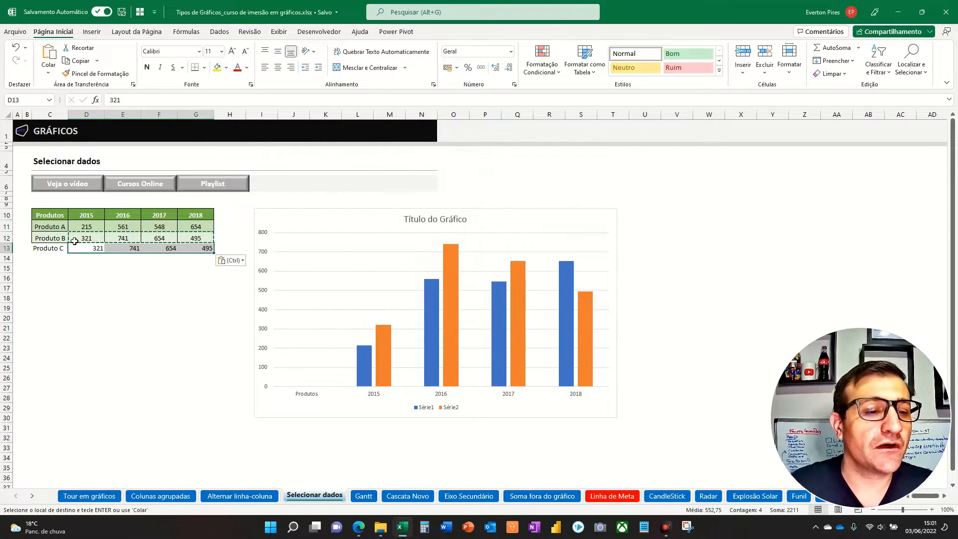
# - Extend the chart's highlighted source range down to row 13 to include Produto C, and deselect the chart
pyautogui.click(251, 253)
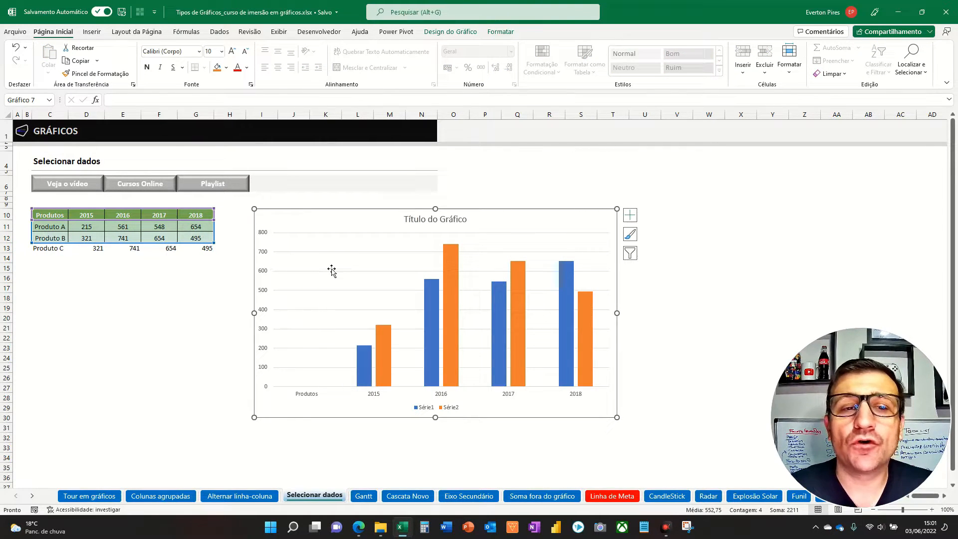
pyautogui.click(188, 282)
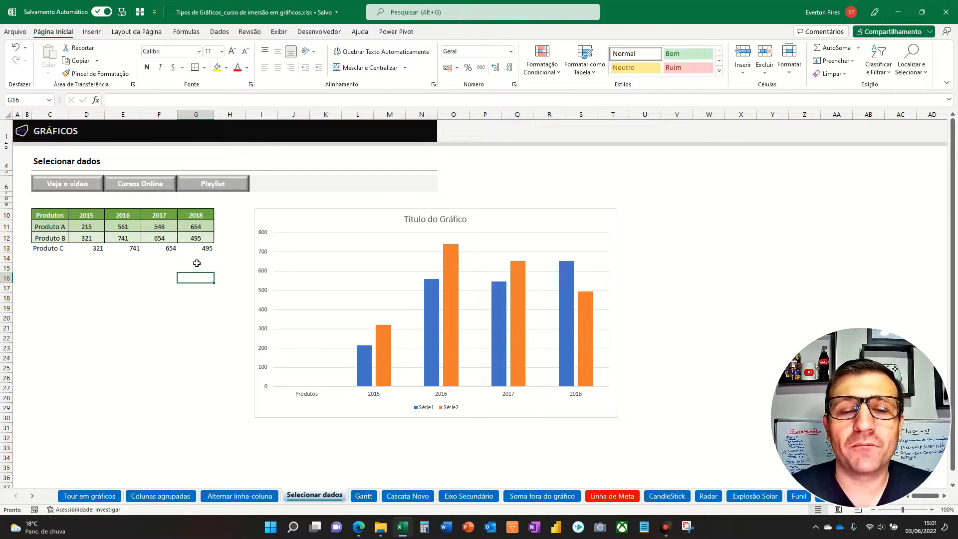
pyautogui.click(334, 215)
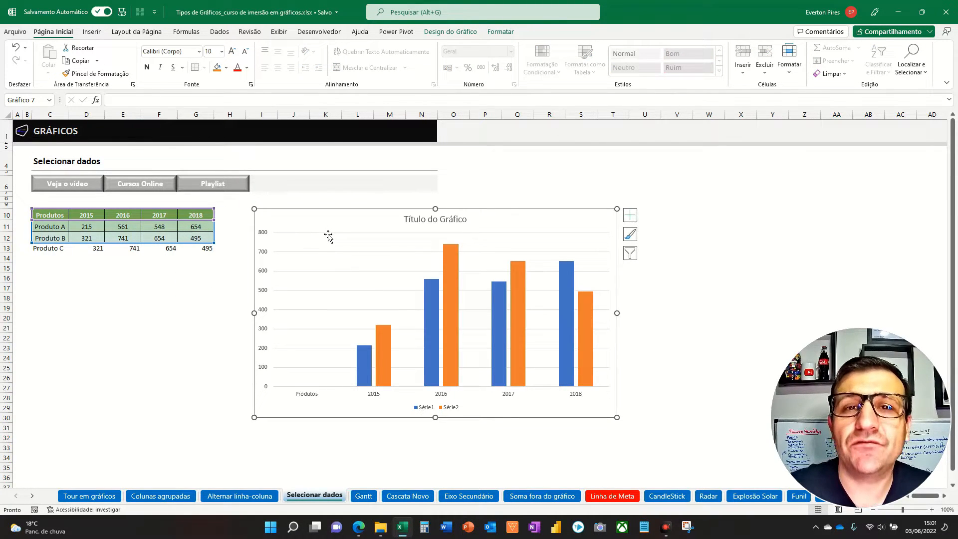
pyautogui.moveTo(221, 251); pyautogui.dragTo(220, 259)
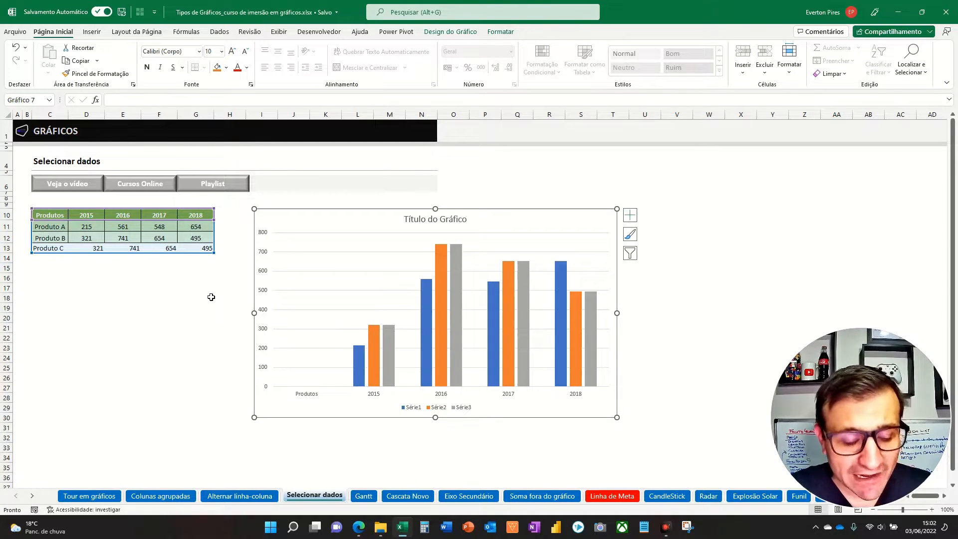
pyautogui.press('Escape')
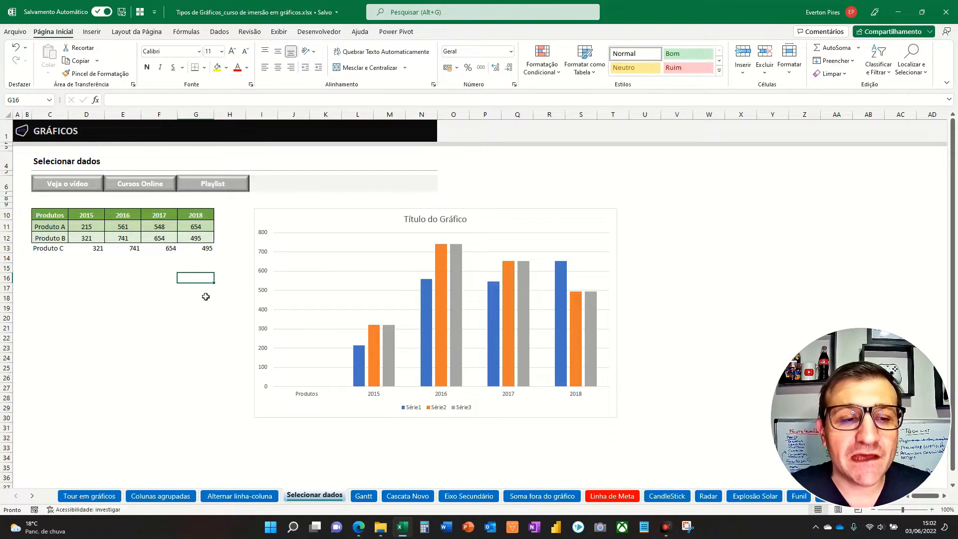
# - Shrink the chart's source range back to row 12 and clear the Produto C row below the table
pyautogui.click(282, 212)
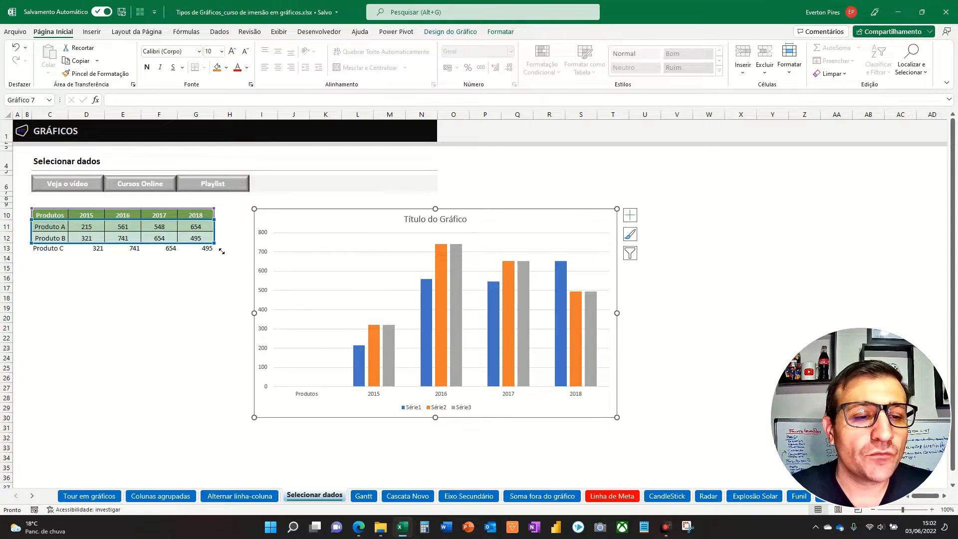
pyautogui.moveTo(215, 253); pyautogui.dragTo(203, 245)
pyautogui.click(139, 262)
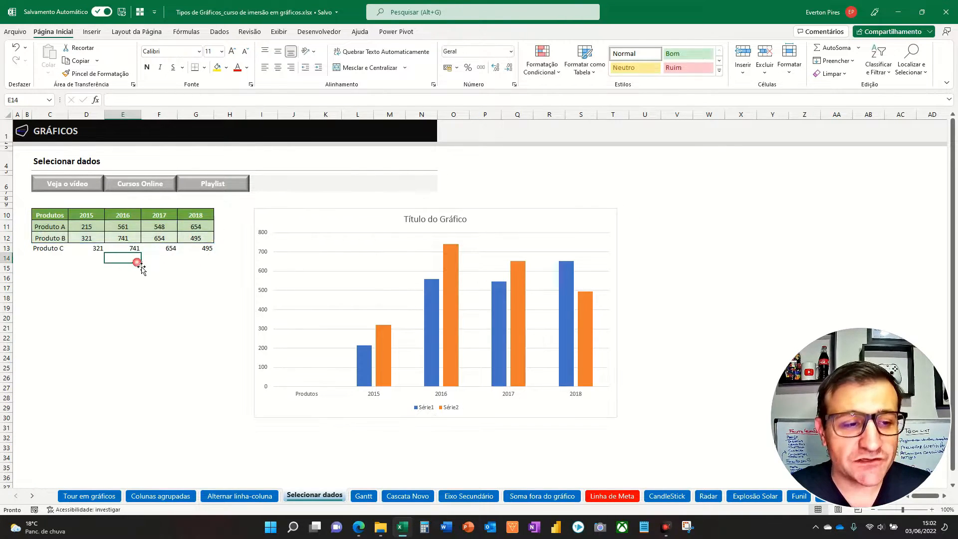
pyautogui.click(58, 251)
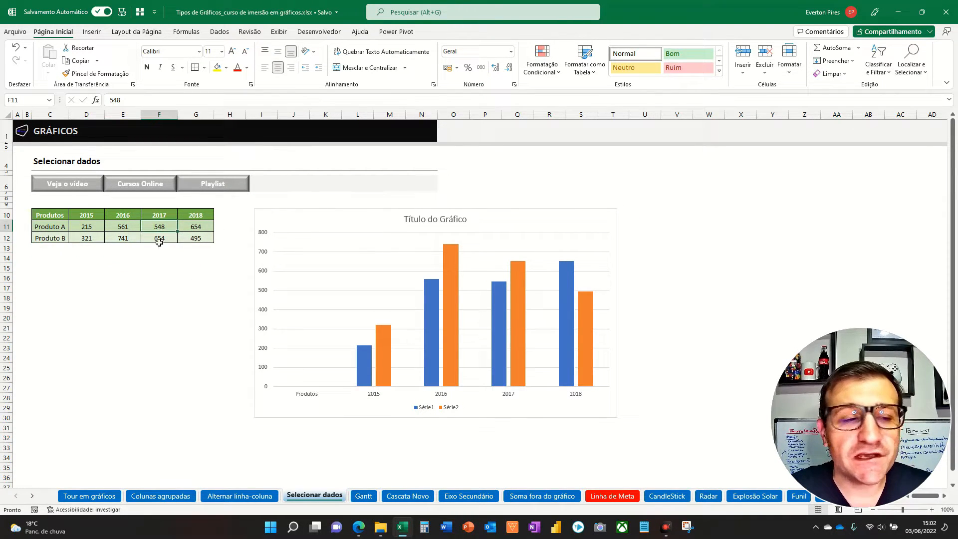
# - Format the range C10:G12 as a table with headers, using the grey style in the second row of Média
pyautogui.moveTo(46, 215); pyautogui.dragTo(192, 240)
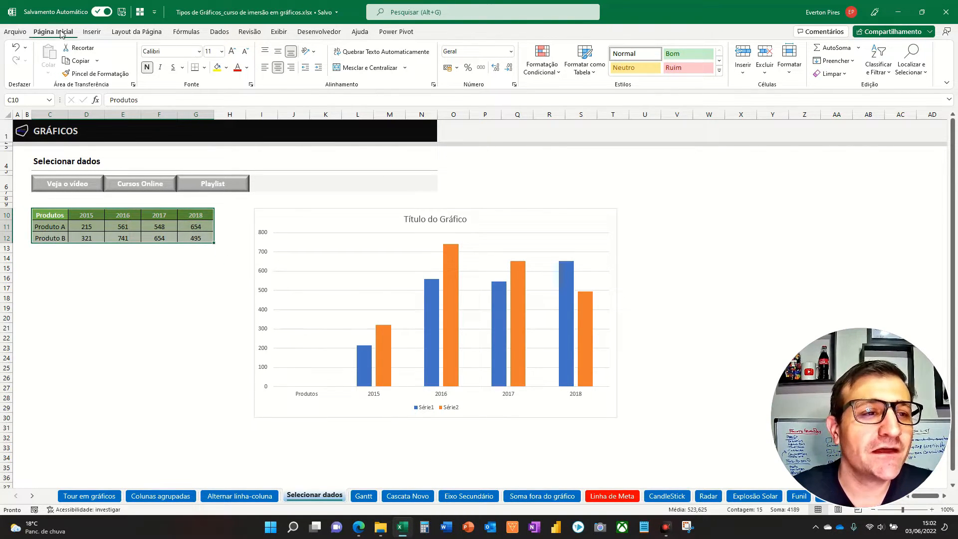
pyautogui.click(584, 62)
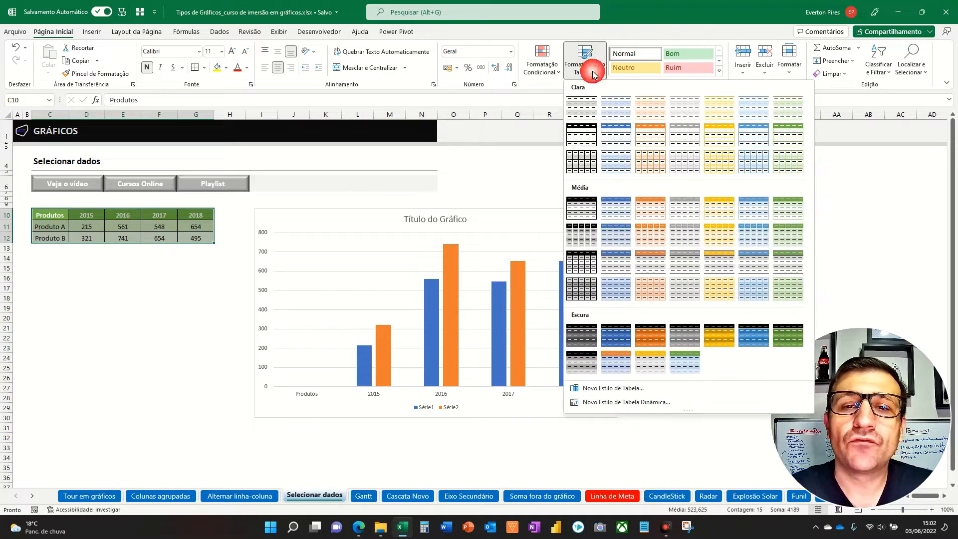
pyautogui.click(693, 236)
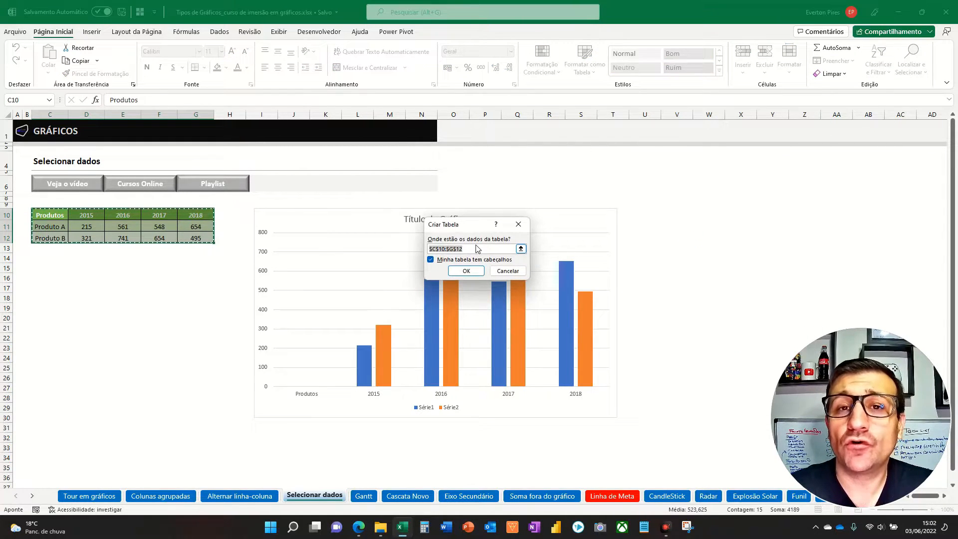
pyautogui.click(466, 271)
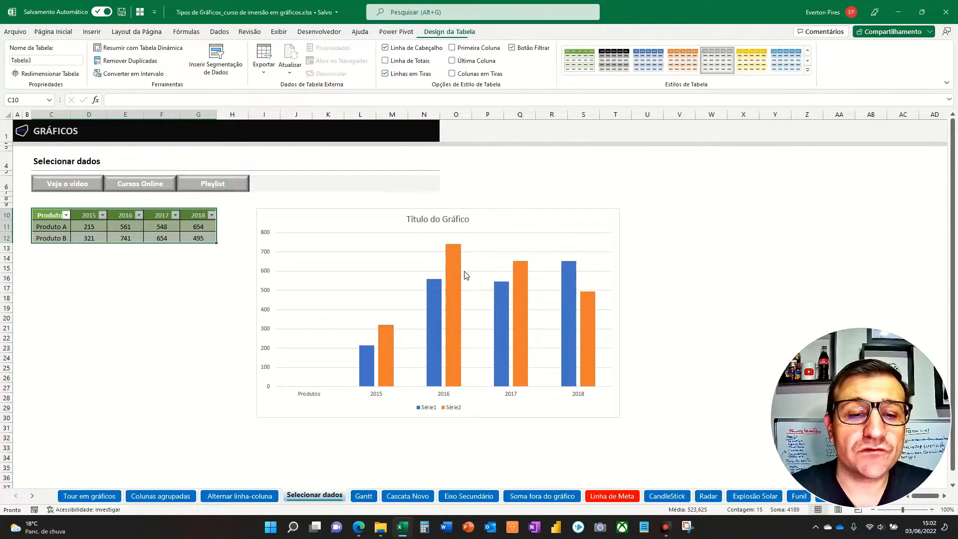
pyautogui.click(132, 287)
pyautogui.hotkey('ctrl', '2')
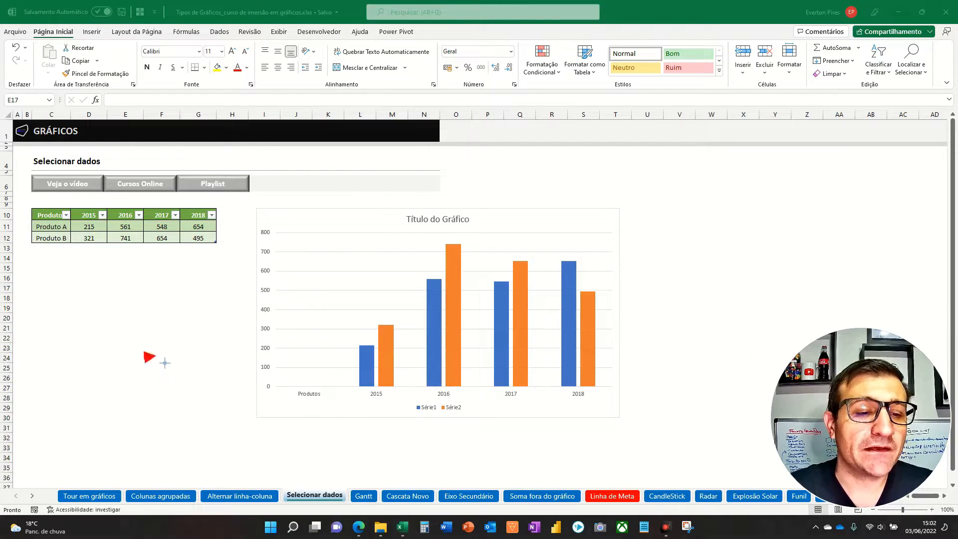
pyautogui.moveTo(145, 359); pyautogui.dragTo(220, 256)
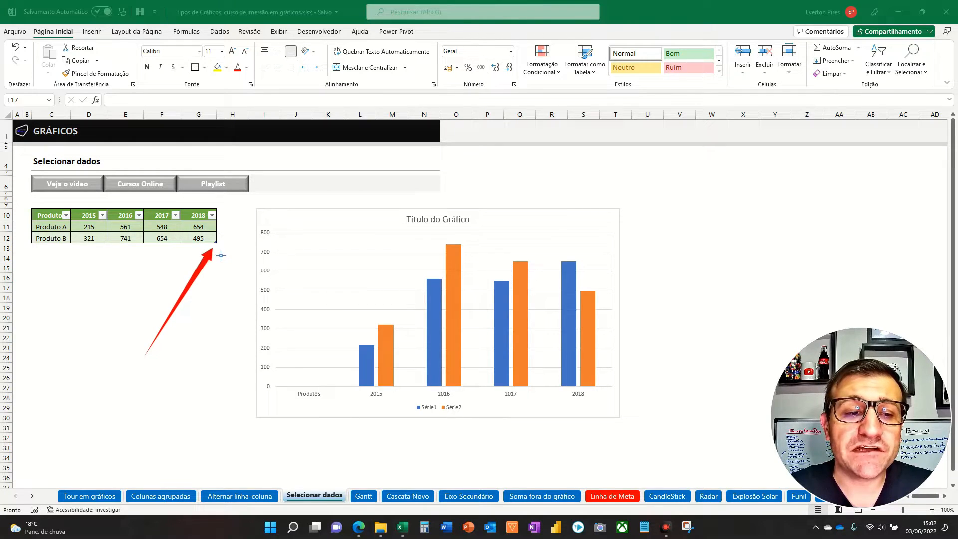
pyautogui.press('Escape')
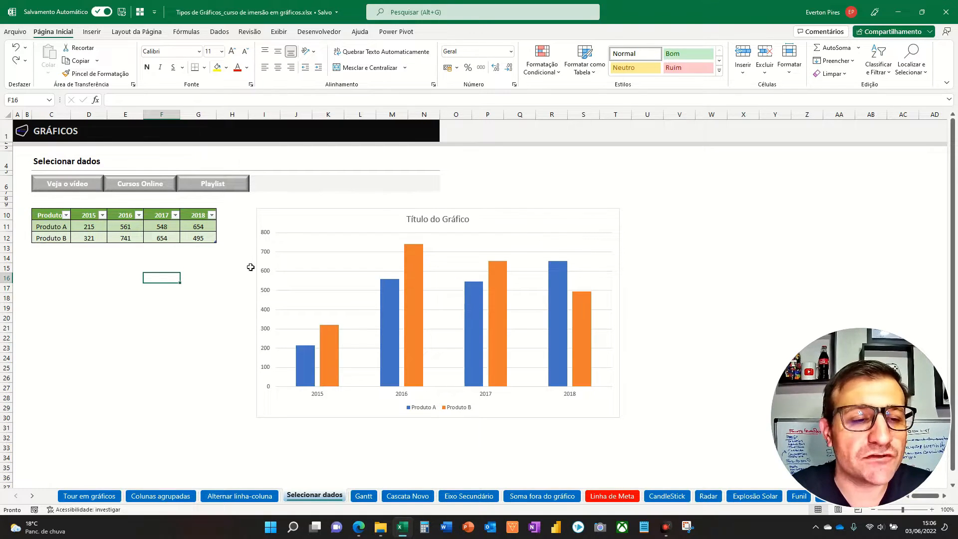
# - Copy the Produto B row C12:G12 and paste it as values into C13:G13 directly below the table
pyautogui.moveTo(64, 237); pyautogui.dragTo(207, 240)
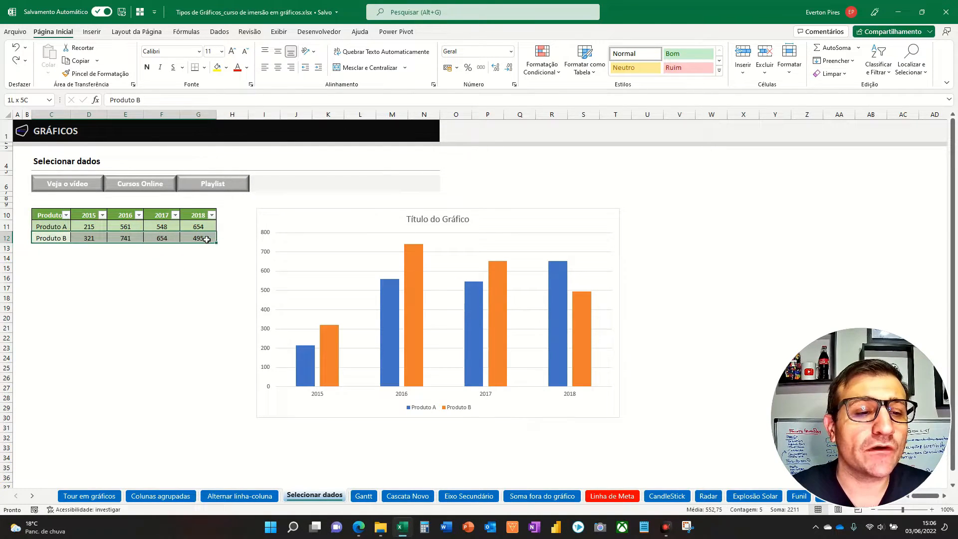
pyautogui.hotkey('ctrl', 'c')
pyautogui.moveTo(60, 250); pyautogui.dragTo(216, 246)
pyautogui.hotkey('ctrl', 'alt', 'v')
pyautogui.press('v')
pyautogui.press('Return')
pyautogui.click(207, 279)
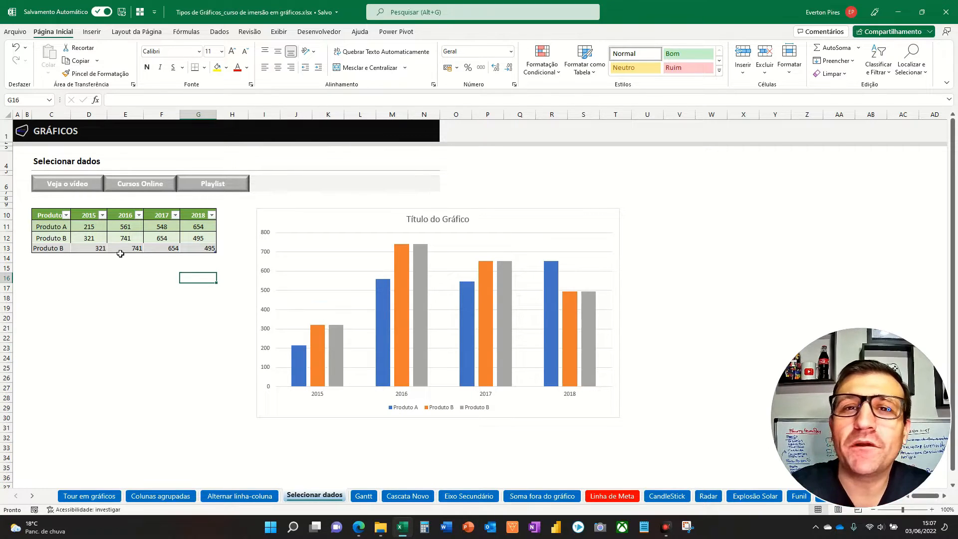
# - Clear the formatting of the whole table range C10:G13
pyautogui.moveTo(62, 220); pyautogui.dragTo(198, 252)
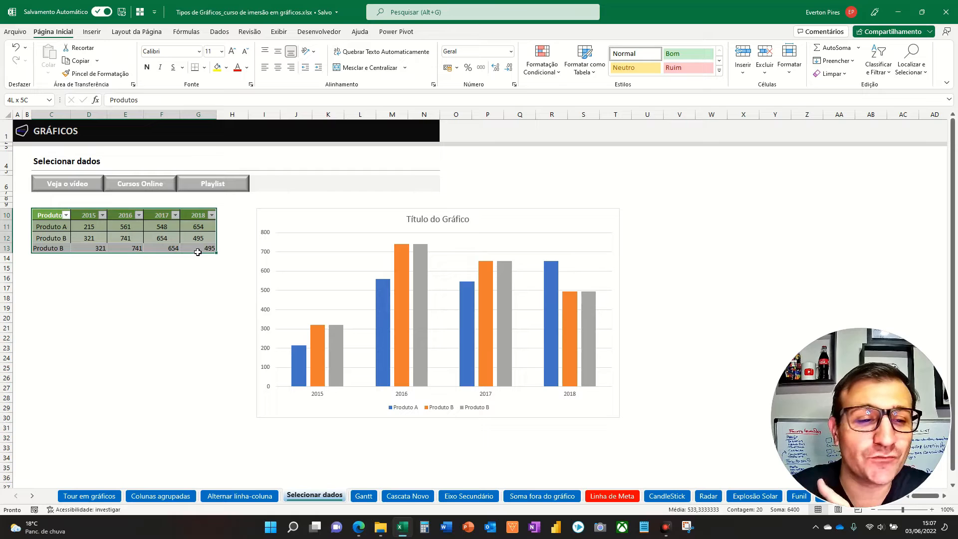
pyautogui.click(835, 74)
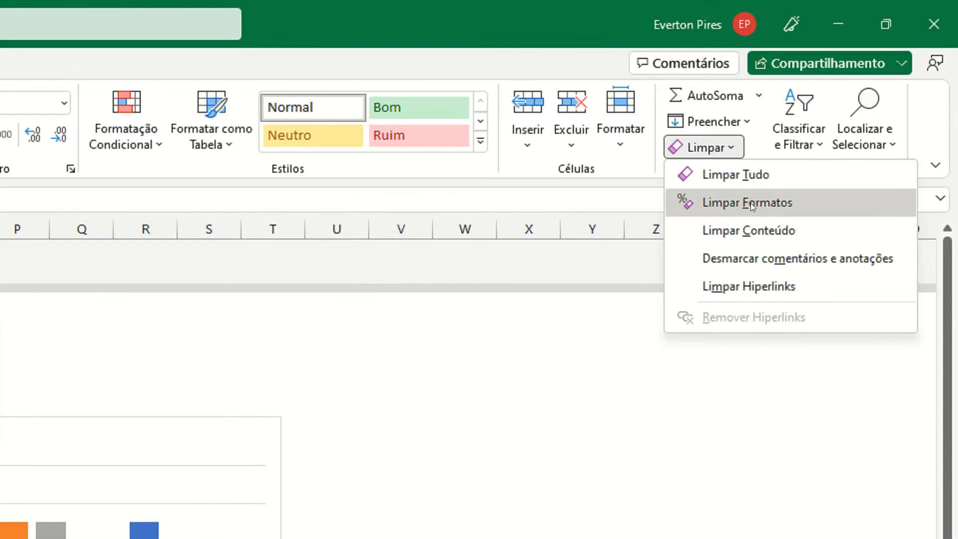
pyautogui.click(855, 101)
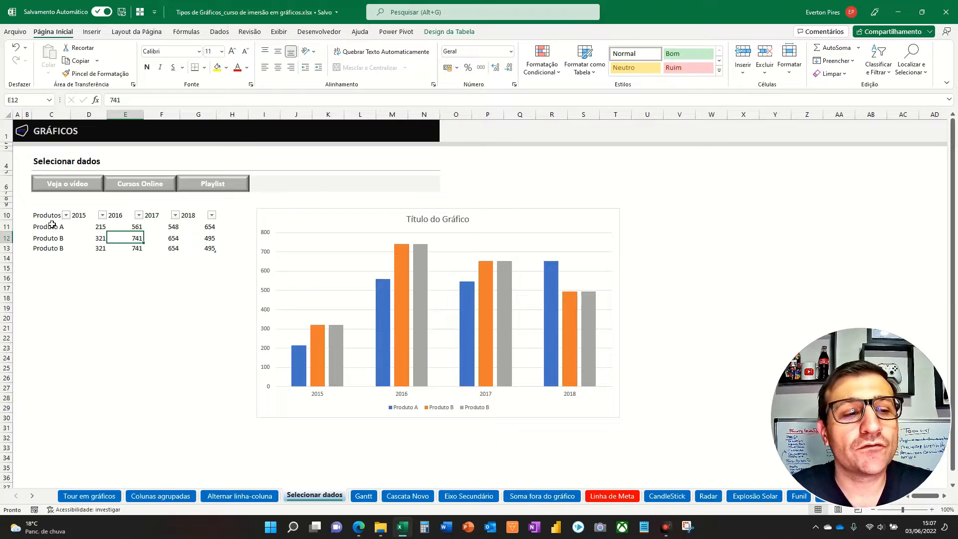
# - Apply the grey style in the second row of Média to the table C10:G13 and deselect it
pyautogui.moveTo(50, 215); pyautogui.dragTo(213, 247)
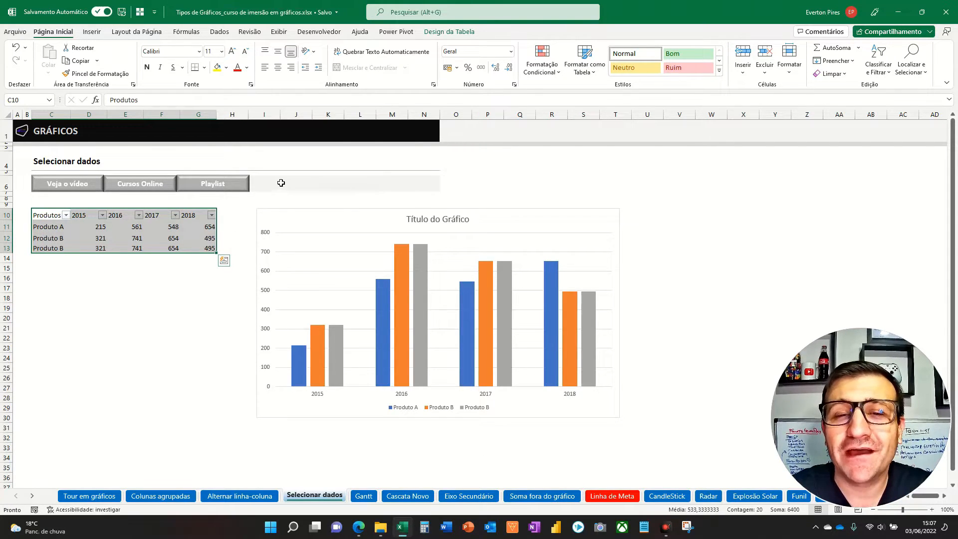
pyautogui.click(53, 34)
pyautogui.click(585, 59)
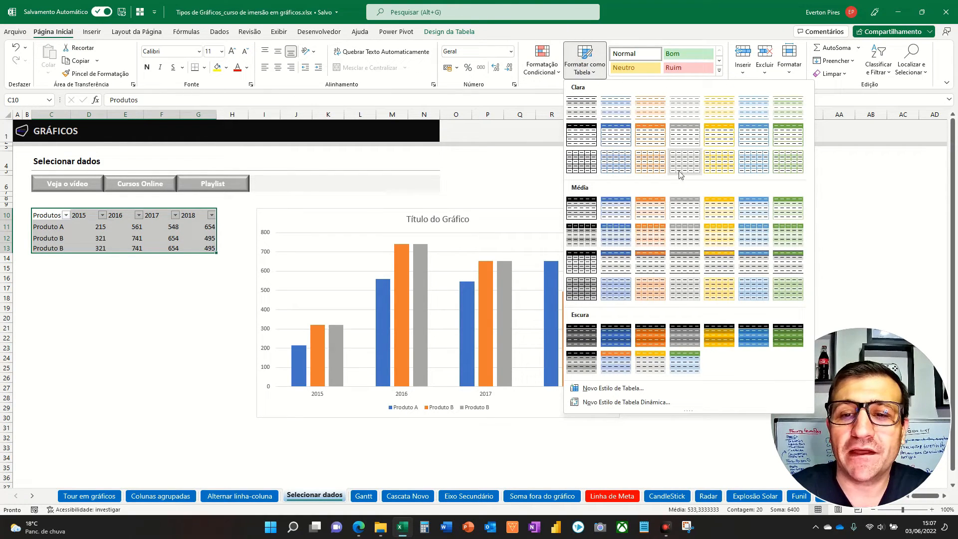
pyautogui.click(685, 235)
pyautogui.click(158, 329)
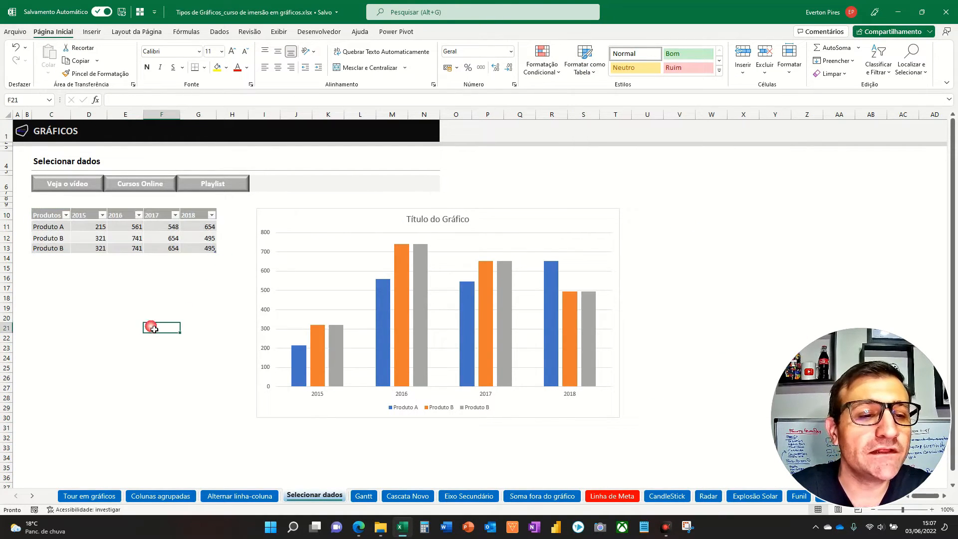
# - Rename the product in cell C13 as Produto C
pyautogui.click(49, 252)
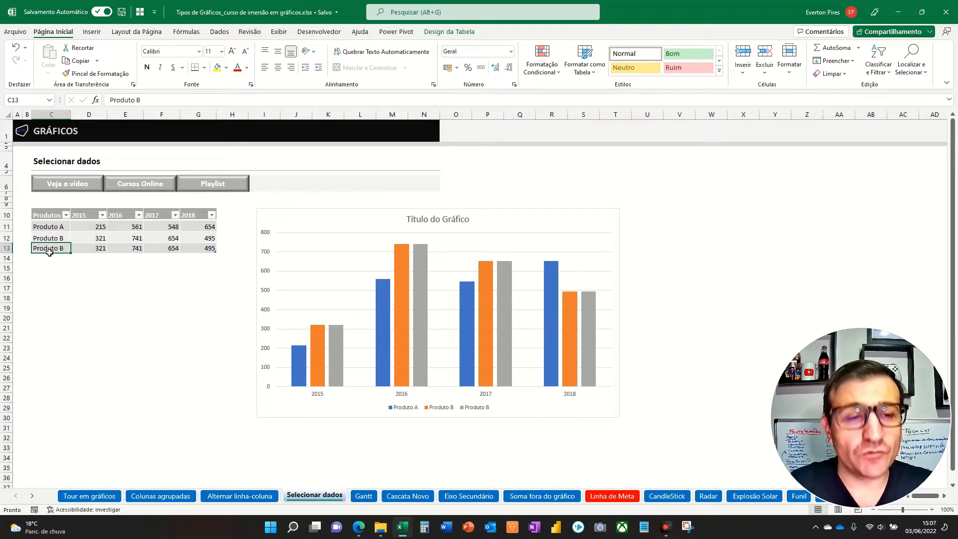
pyautogui.doubleClick(49, 252)
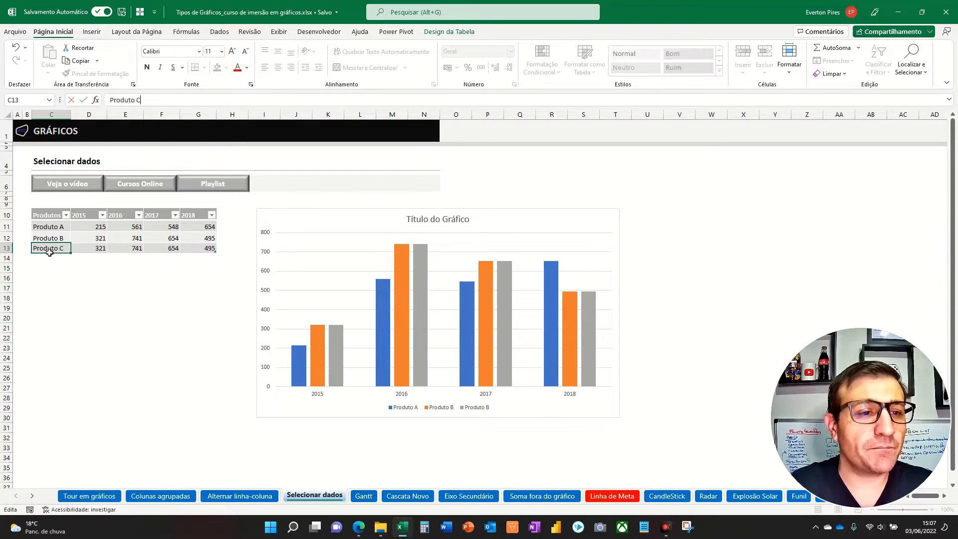
pyautogui.press('Return')
pyautogui.press('Up')
pyautogui.press('Right')
pyautogui.press('Up')
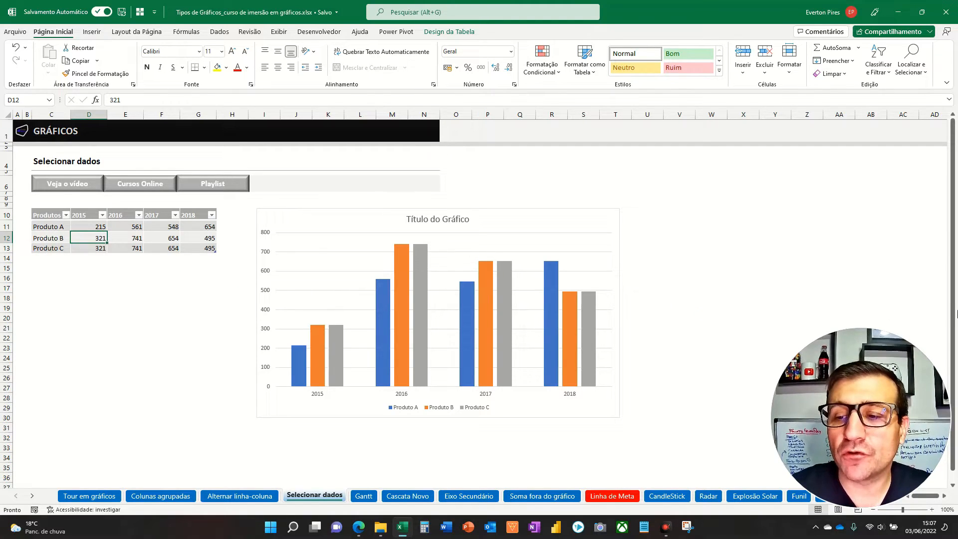
pyautogui.moveTo(299, 286); pyautogui.dragTo(306, 341)
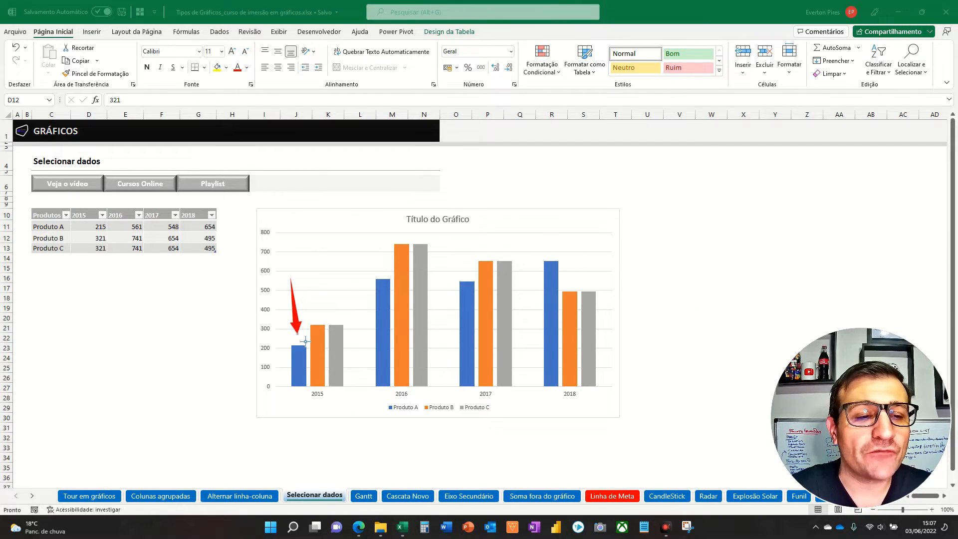
pyautogui.moveTo(316, 282); pyautogui.dragTo(324, 314)
pyautogui.moveTo(320, 274); pyautogui.dragTo(341, 322)
pyautogui.moveTo(371, 228)
pyautogui.mouseDown()
pyautogui.moveTo(389, 275)
pyautogui.moveTo(397, 239)
pyautogui.mouseUp()
pyautogui.moveTo(408, 206); pyautogui.dragTo(423, 243)
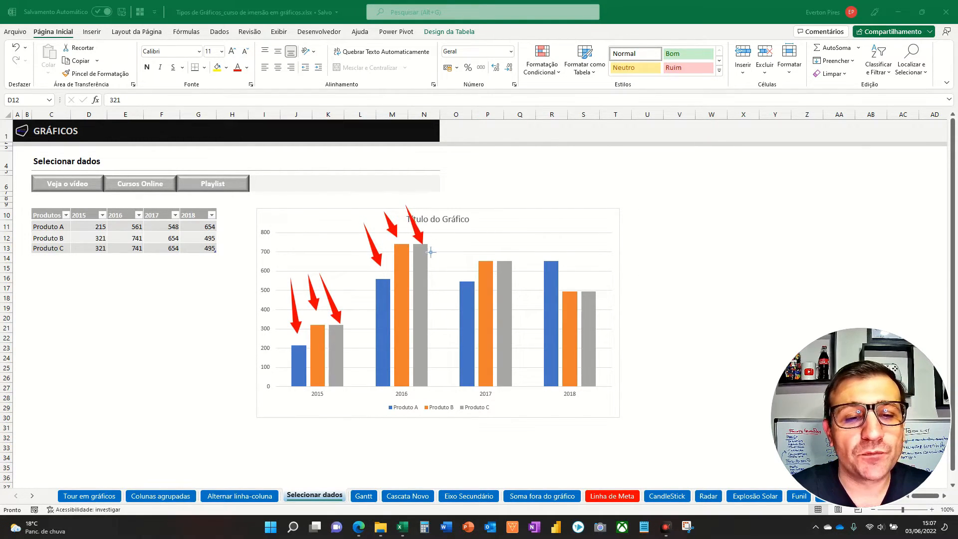
pyautogui.moveTo(446, 207)
pyautogui.mouseDown()
pyautogui.moveTo(458, 220)
pyautogui.moveTo(460, 249)
pyautogui.moveTo(479, 225)
pyautogui.moveTo(484, 236)
pyautogui.mouseUp()
pyautogui.moveTo(498, 198); pyautogui.dragTo(503, 236)
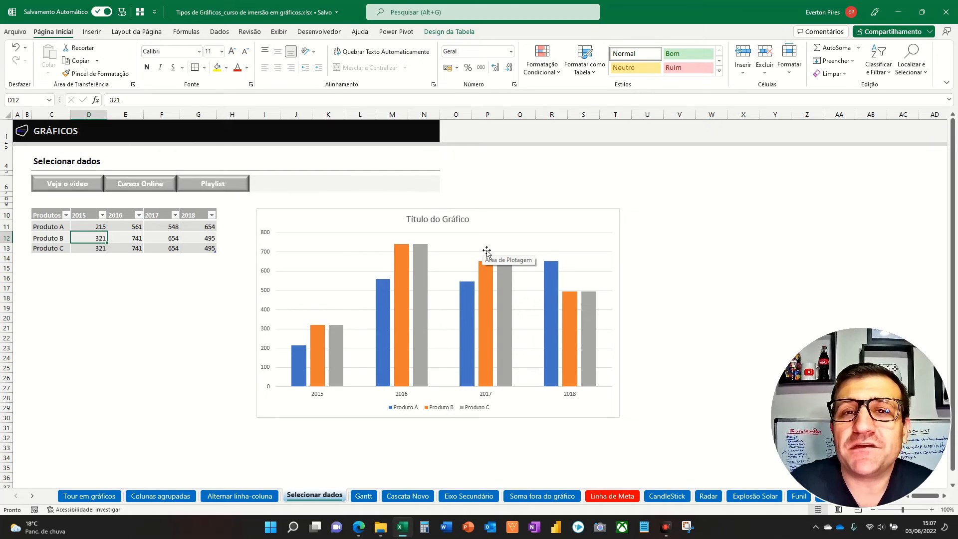
# - Check the chart's source range and paste a values-only copy of product rows C11:G13 directly below, starting at C14
pyautogui.click(376, 220)
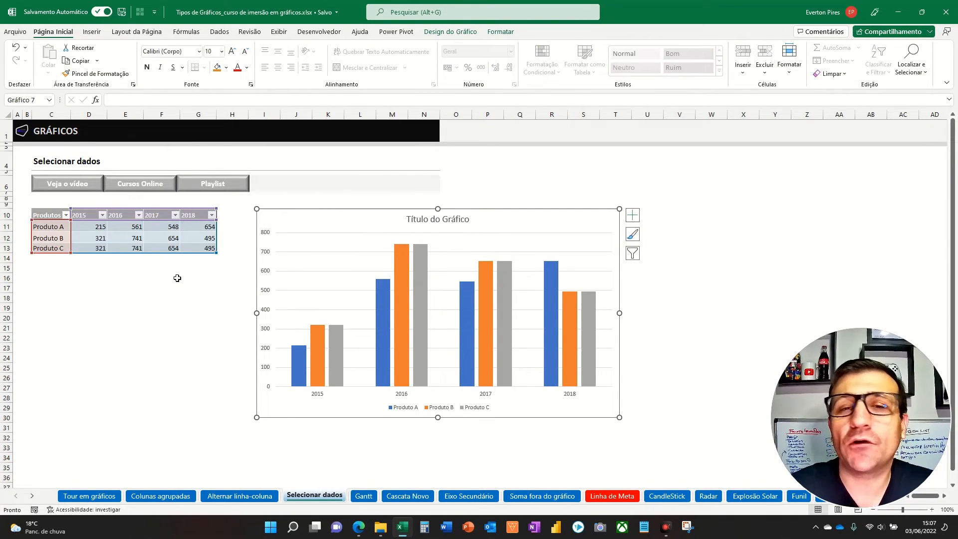
pyautogui.press('Escape')
pyautogui.moveTo(52, 229); pyautogui.dragTo(186, 248)
pyautogui.hotkey('ctrl', 'c')
pyautogui.press('Down')
pyautogui.press('Down')
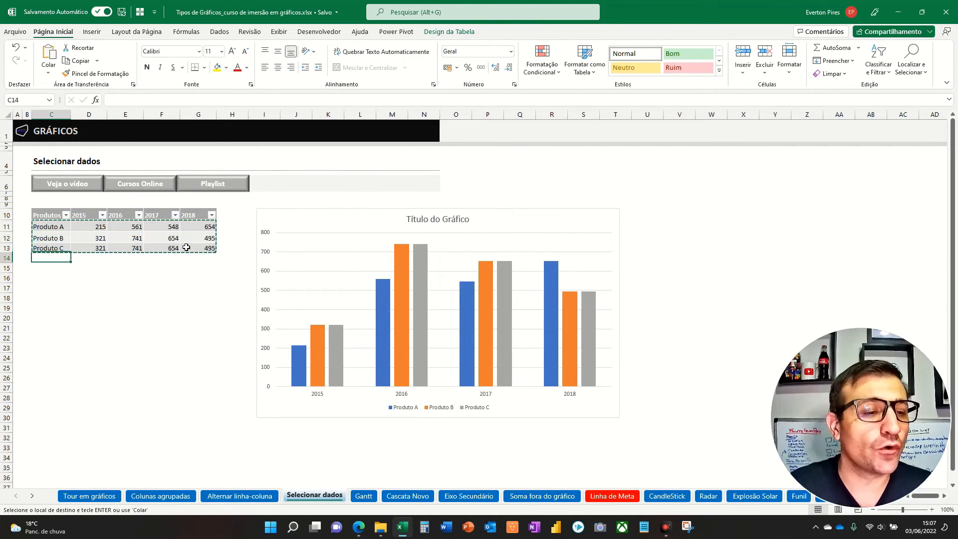
pyautogui.hotkey('ctrl', 'alt', 'v')
pyautogui.press('v')
pyautogui.press('Return')
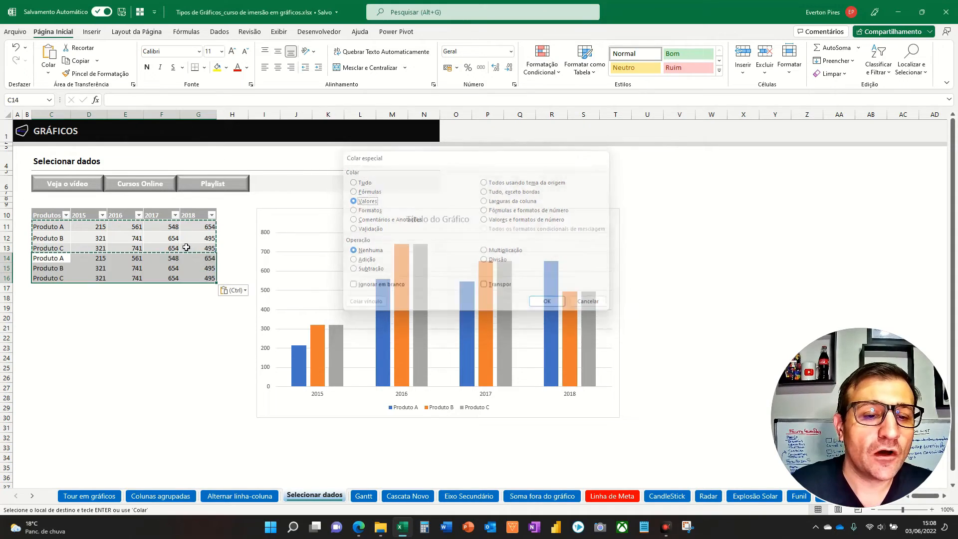
pyautogui.click(161, 308)
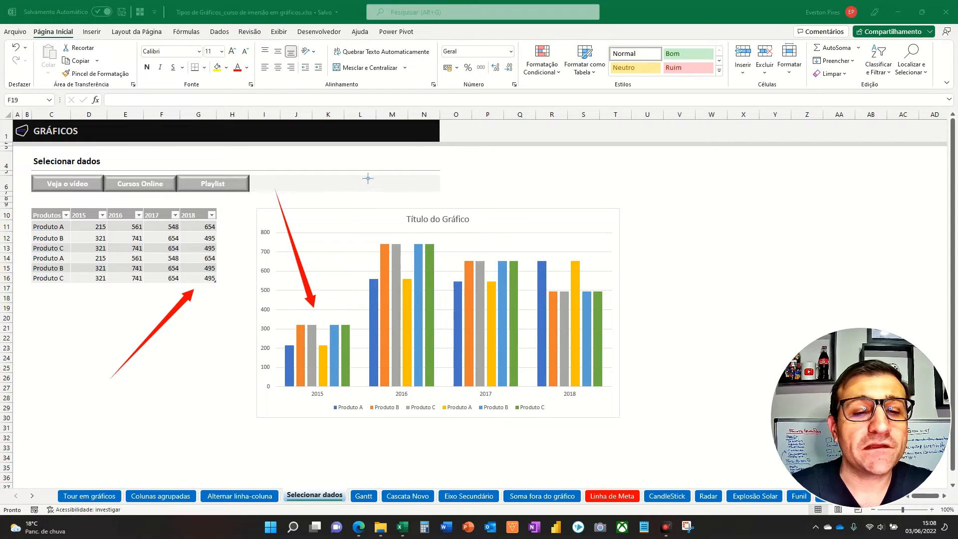
pyautogui.moveTo(442, 191)
pyautogui.mouseDown()
pyautogui.moveTo(473, 188)
pyautogui.moveTo(502, 236)
pyautogui.mouseUp()
pyautogui.moveTo(532, 177); pyautogui.dragTo(582, 244)
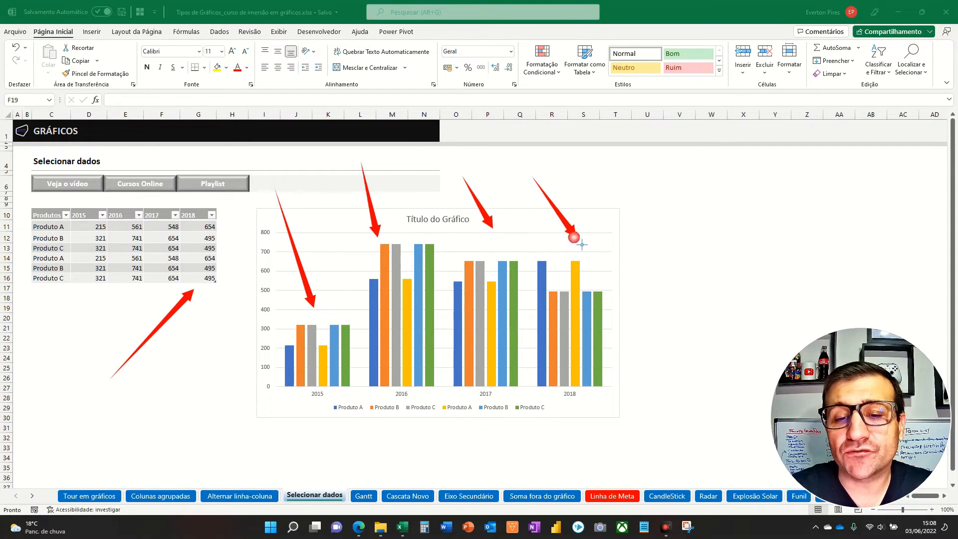
pyautogui.press('Escape')
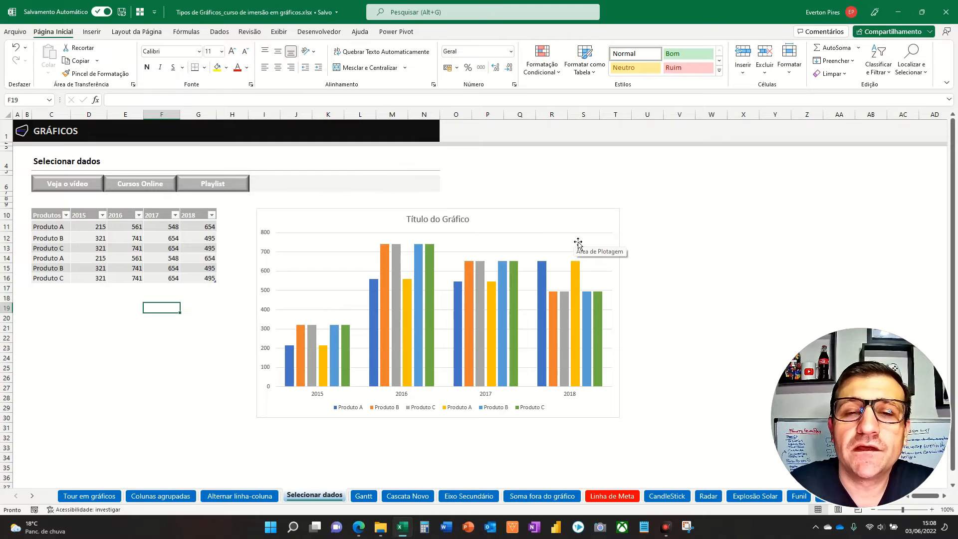
pyautogui.click(679, 248)
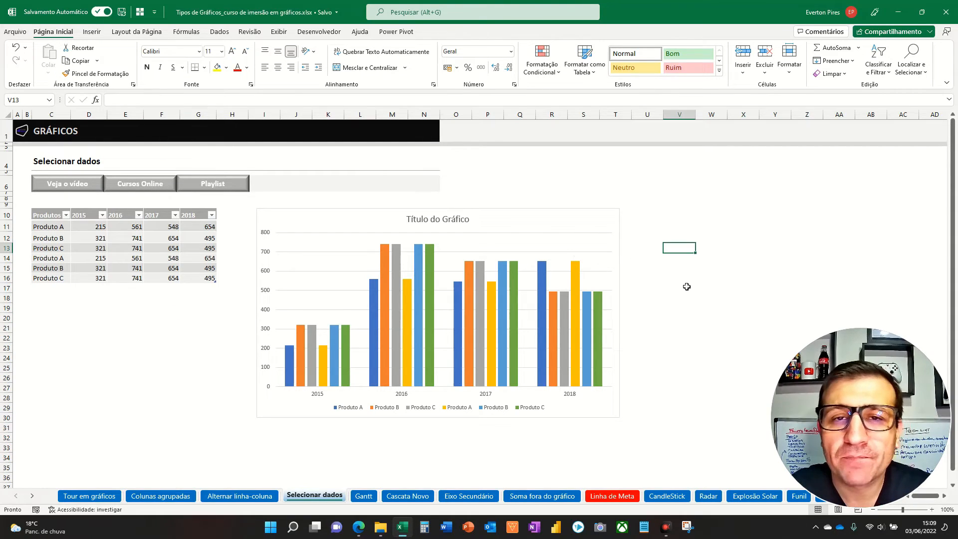